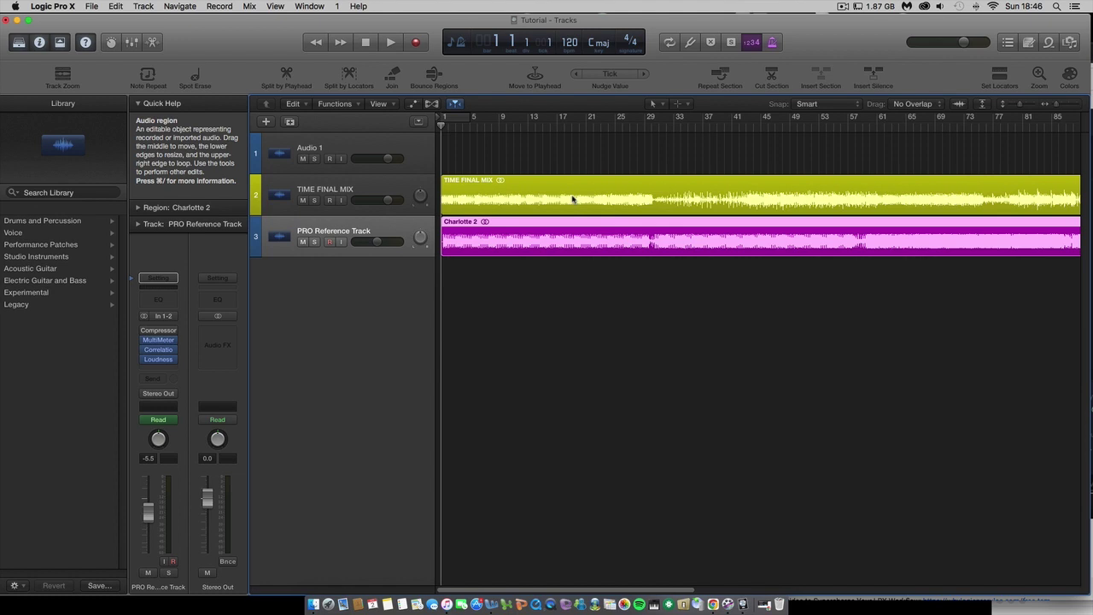
- Increase the vertical zoom so all three track rows and their waveforms are taller
click(1020, 104)
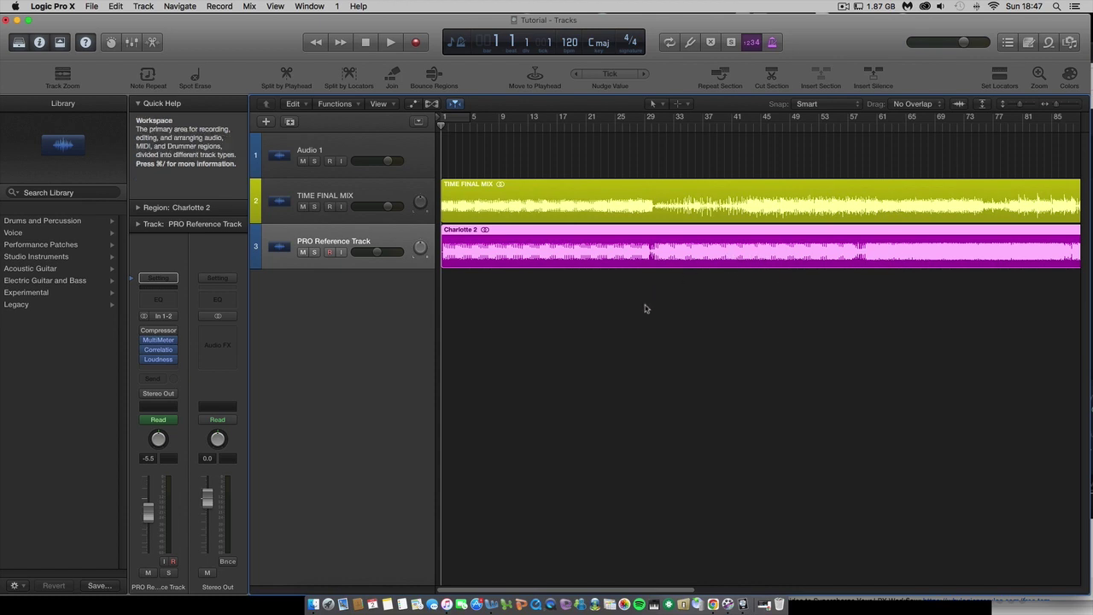
click(303, 254)
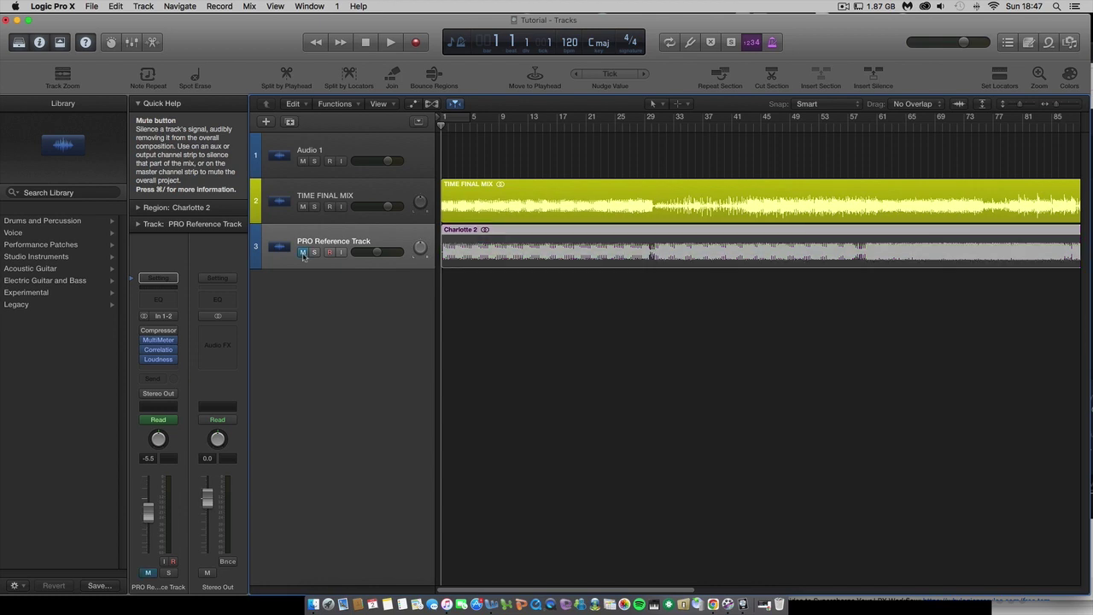
click(406, 196)
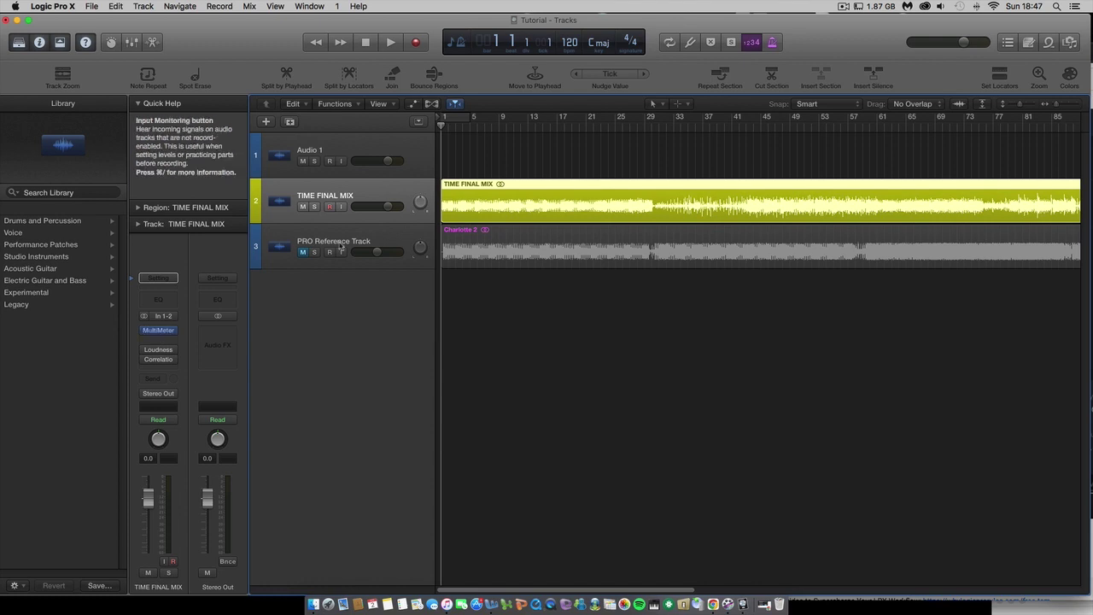
click(342, 248)
click(363, 194)
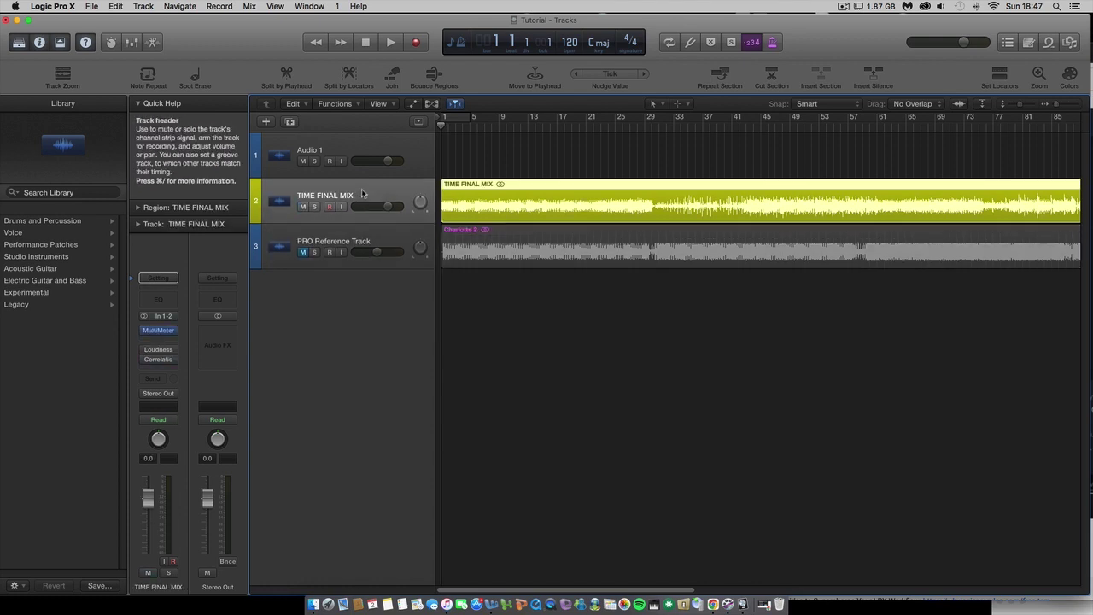
click(302, 252)
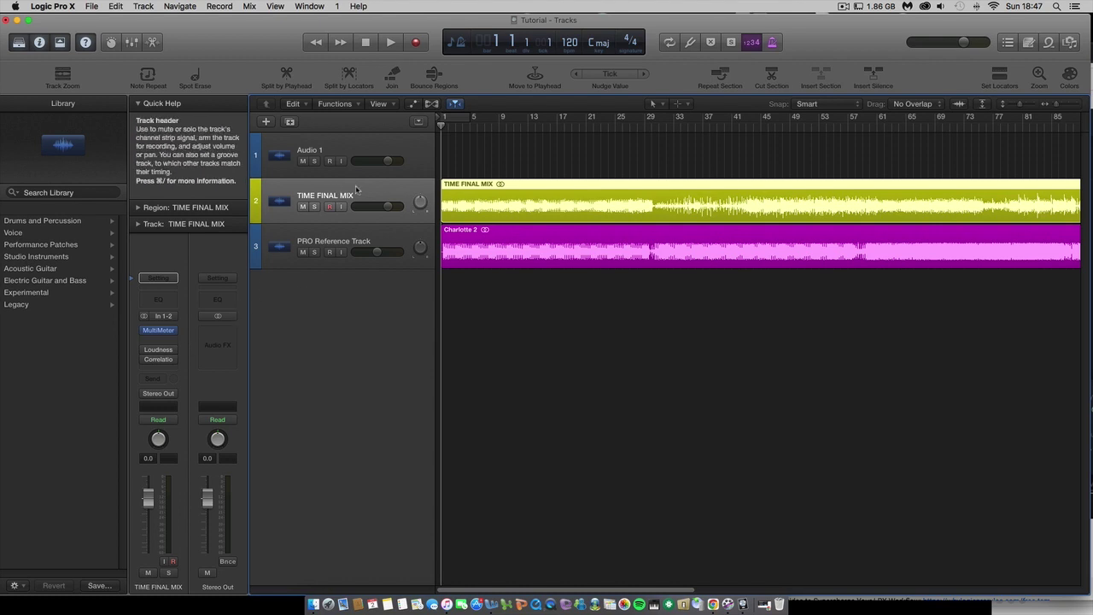
- Open the MultiMeter on TIME FINAL MIX and preview the Goniometer before returning to Analyzer
click(158, 338)
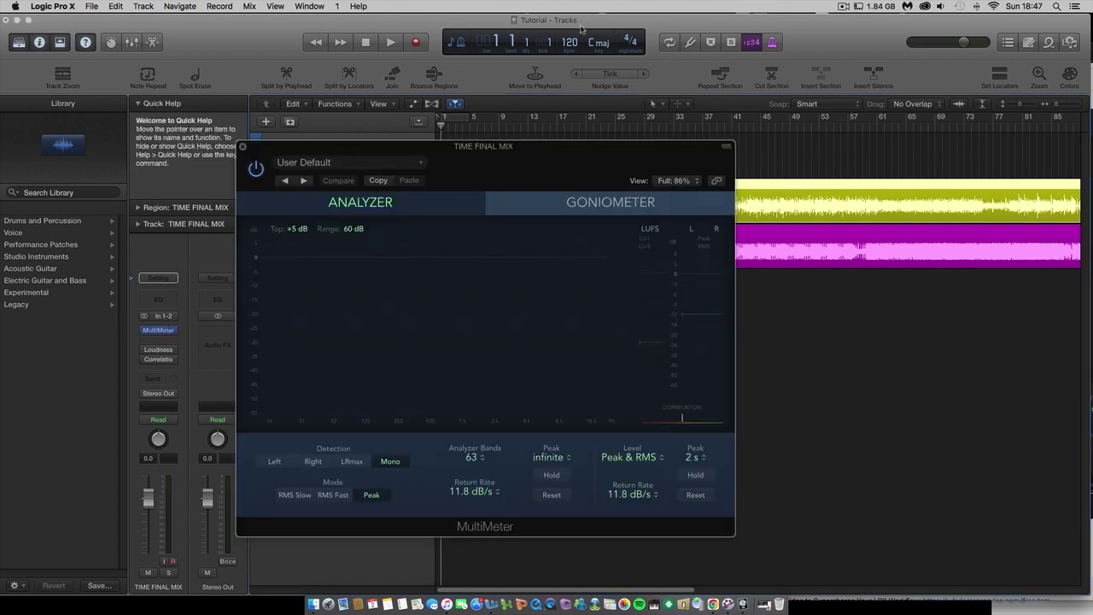
drag(561, 148, 430, 99)
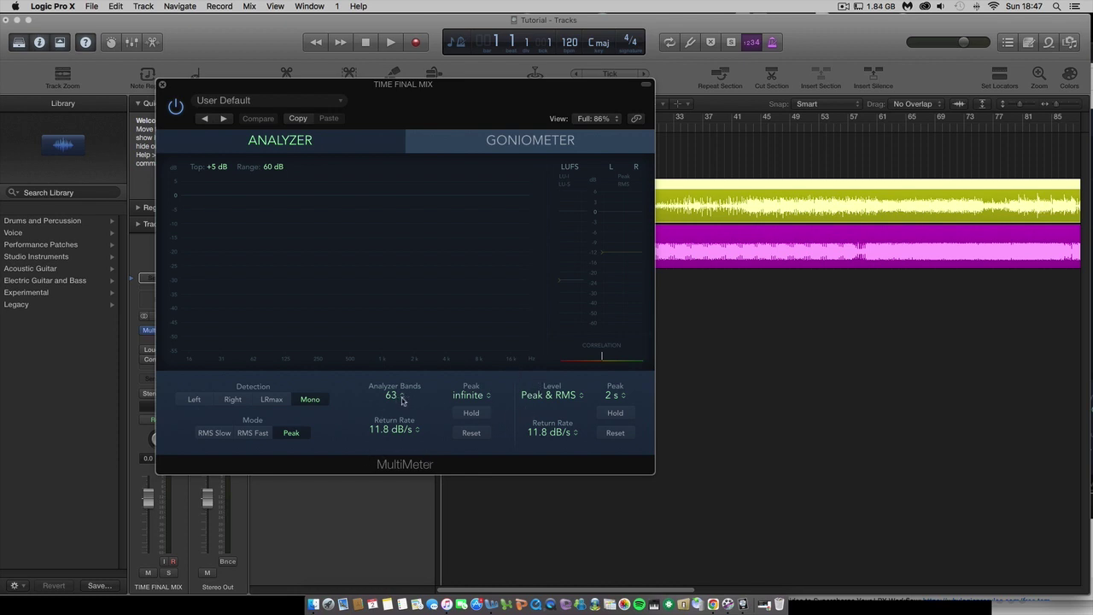
click(526, 142)
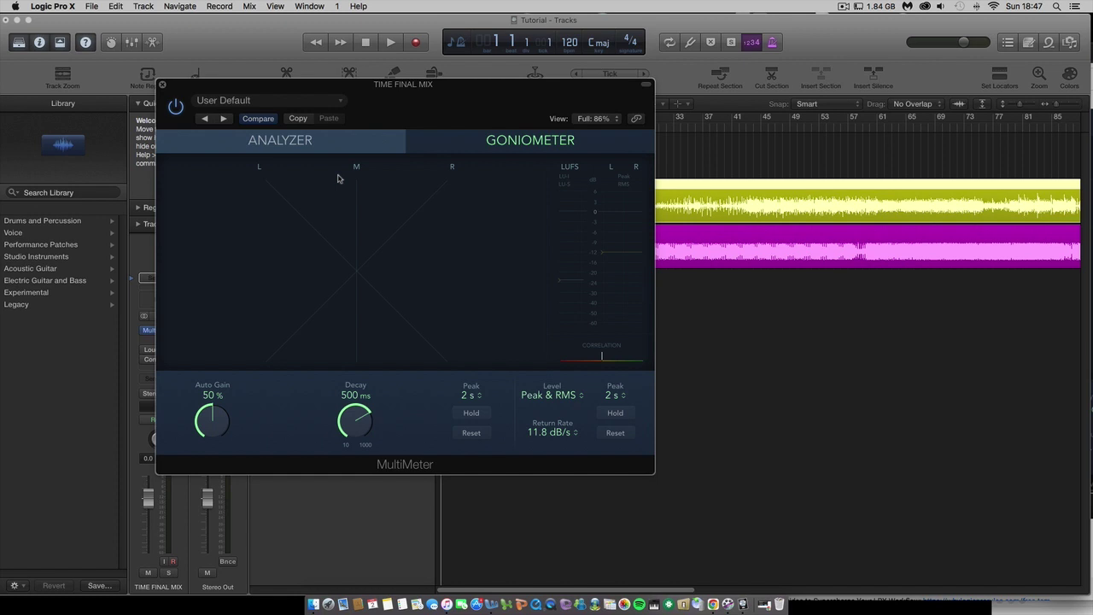
click(316, 141)
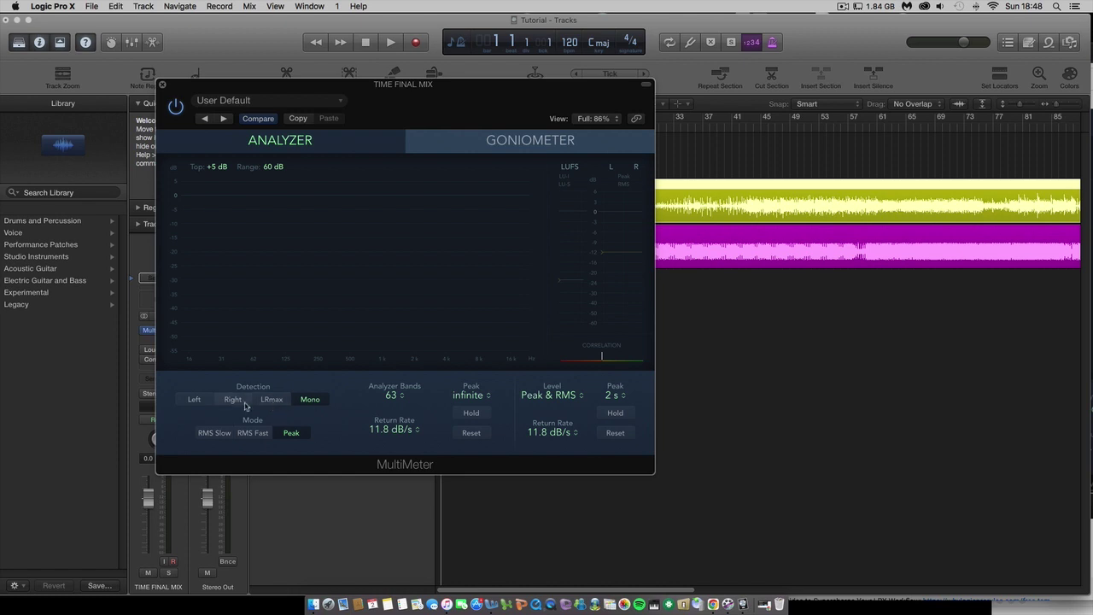
- Switch the Analyzer bands to 31, then back to 63
click(394, 396)
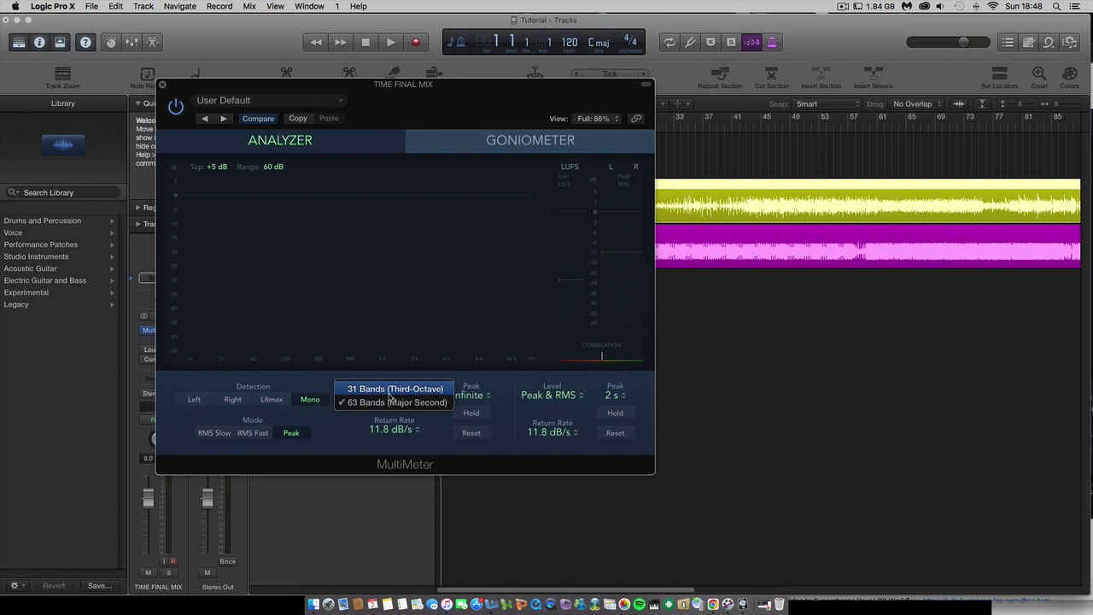
click(390, 395)
click(396, 399)
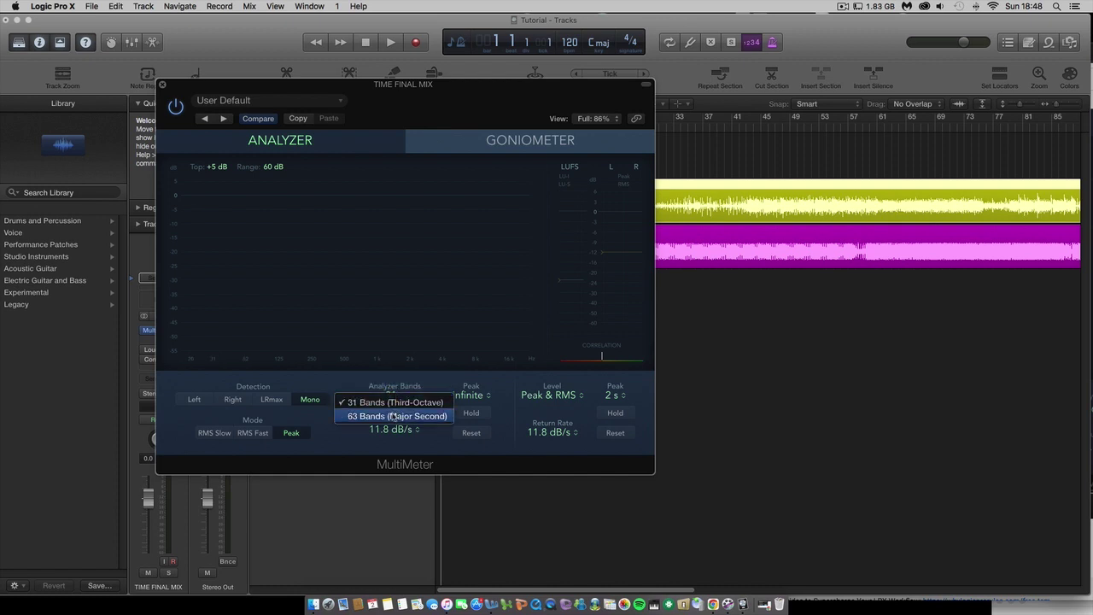
click(392, 417)
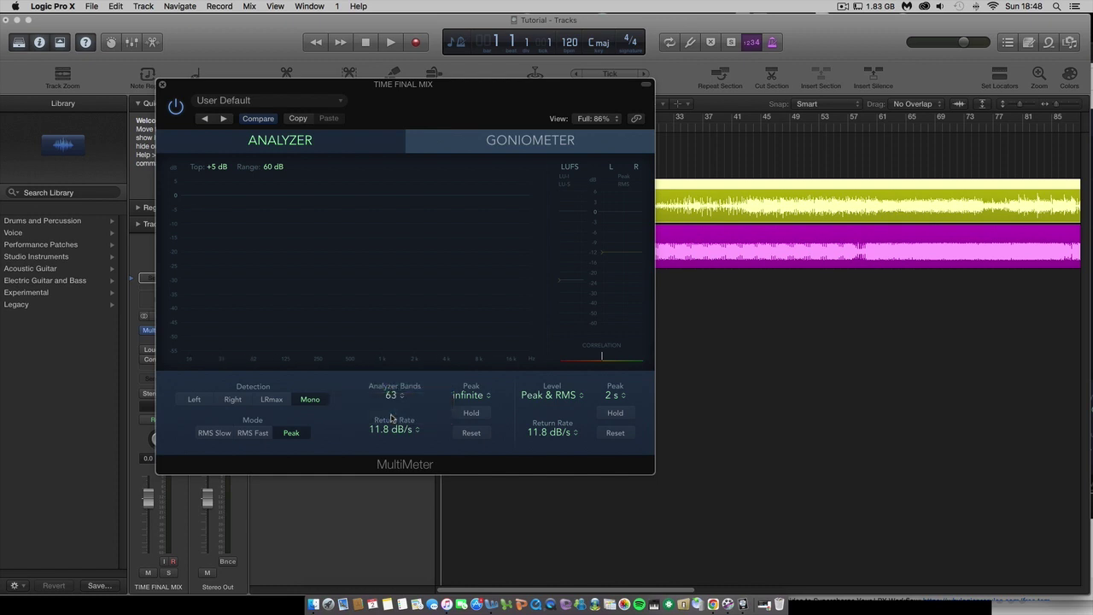
- Solo TIME FINAL MIX and start playback
drag(495, 102, 480, 245)
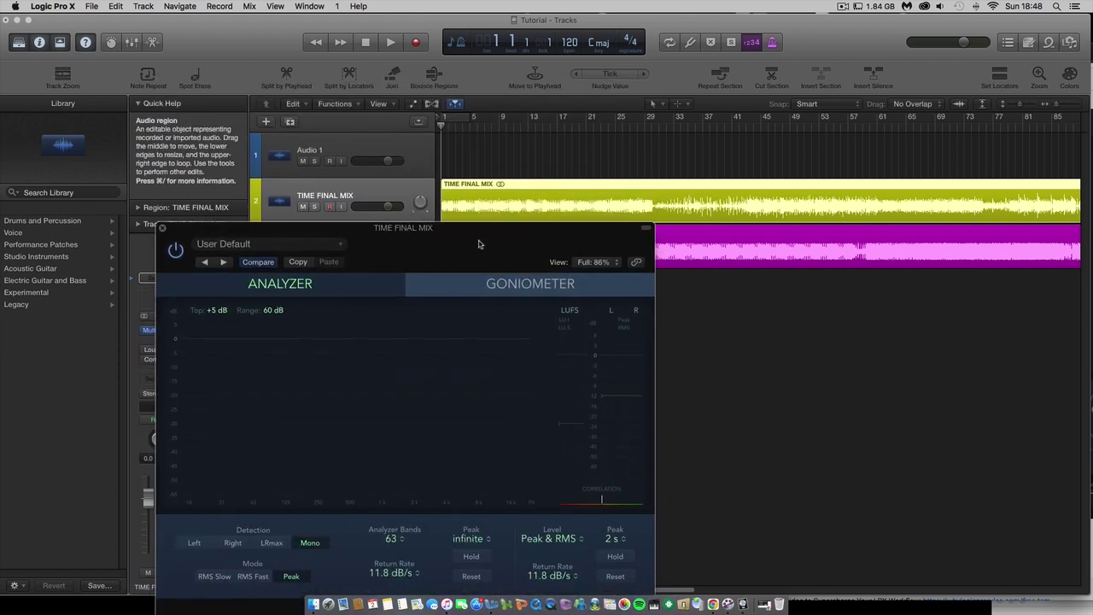
click(314, 206)
key(space)
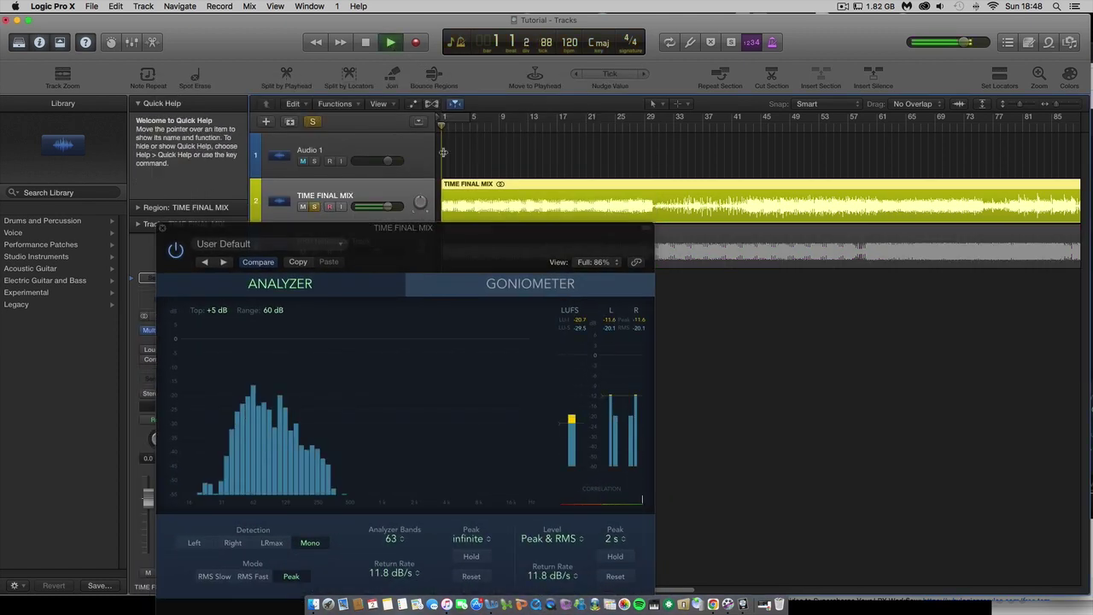
drag(470, 244, 480, 129)
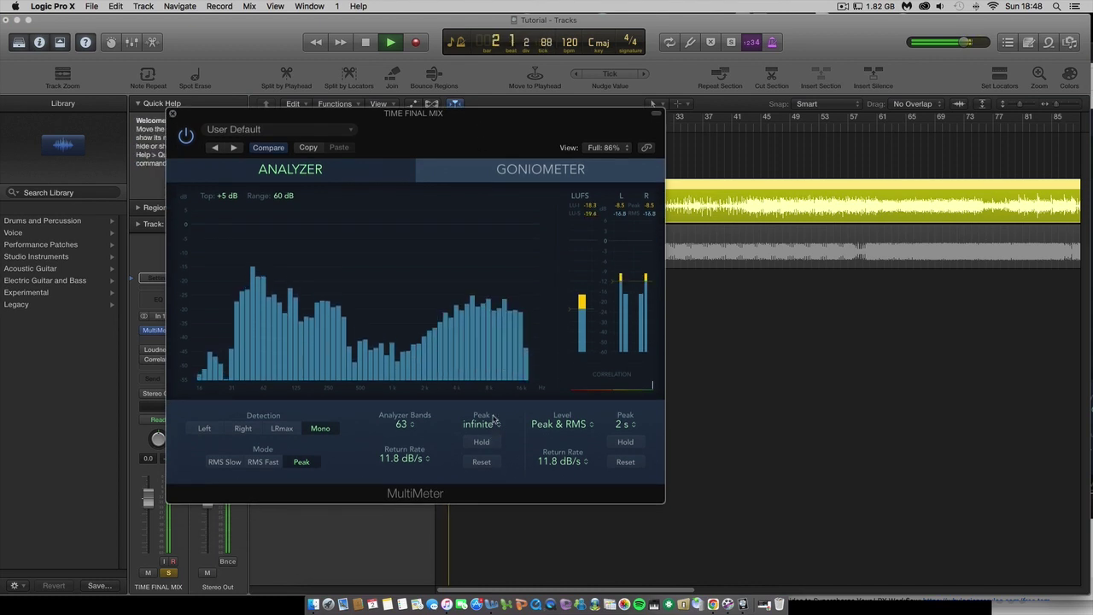
- Turn on analyzer Peak Hold at 6 seconds, then play and stop the mix
click(482, 442)
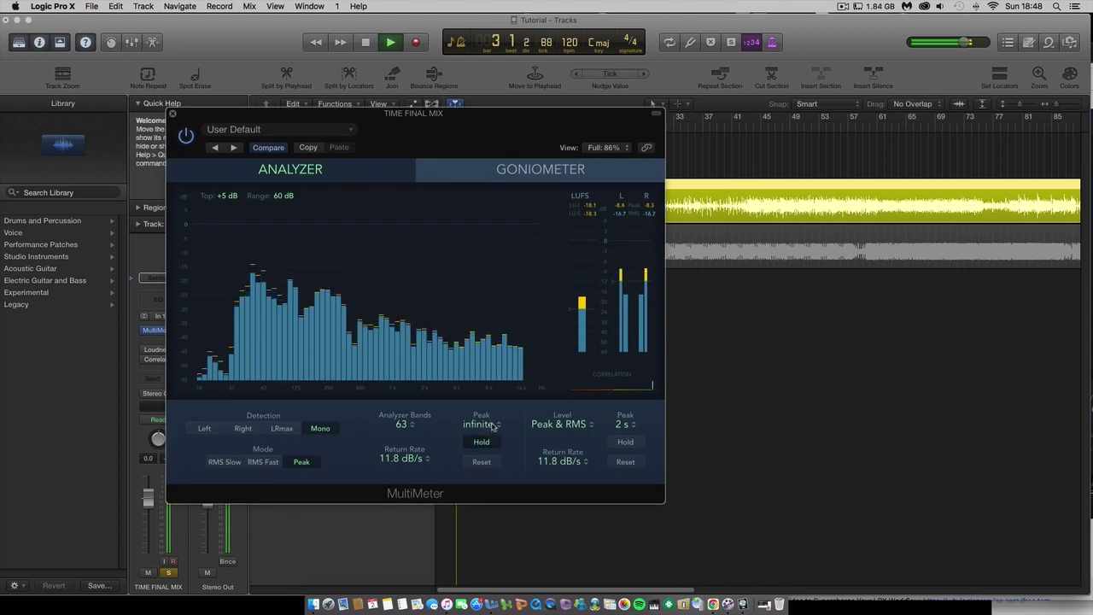
click(492, 425)
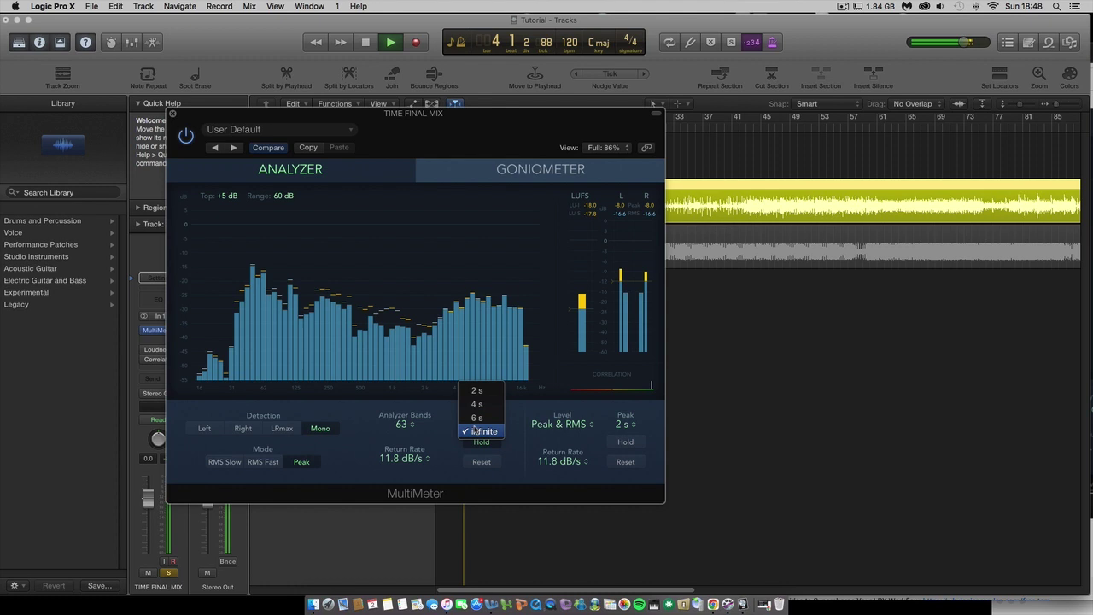
click(477, 418)
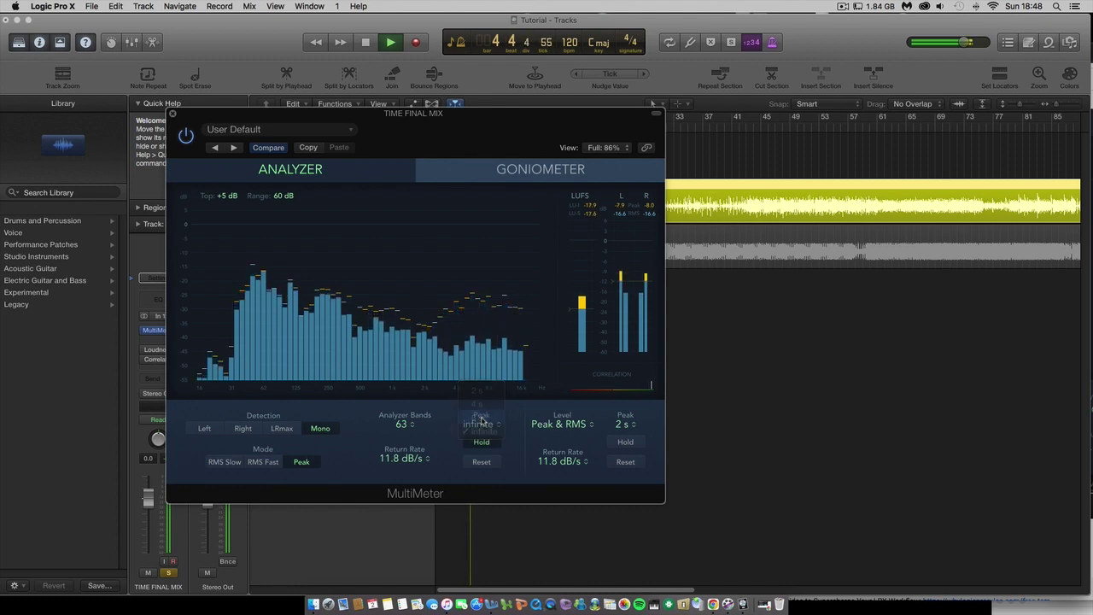
click(365, 42)
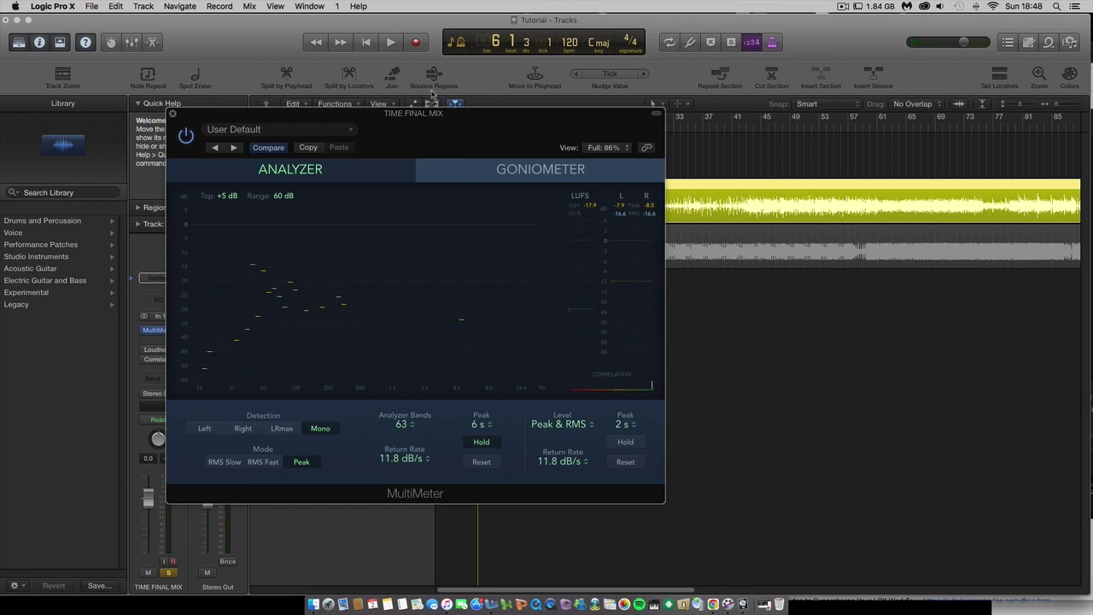
click(391, 43)
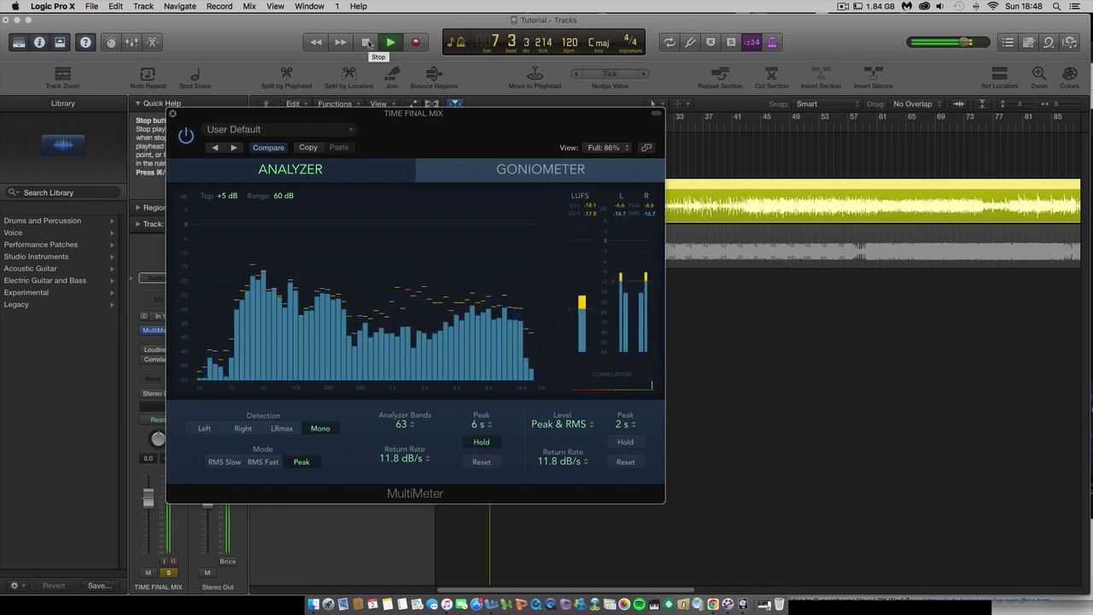
click(368, 43)
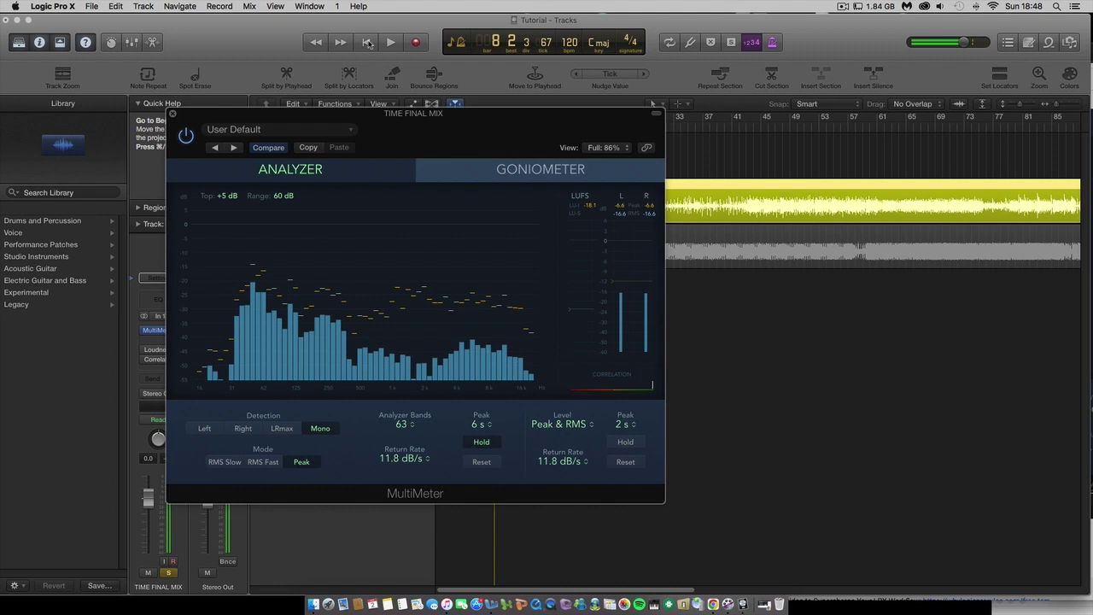
- Set the analyzer peak hold to infinite and play the mix again
click(482, 425)
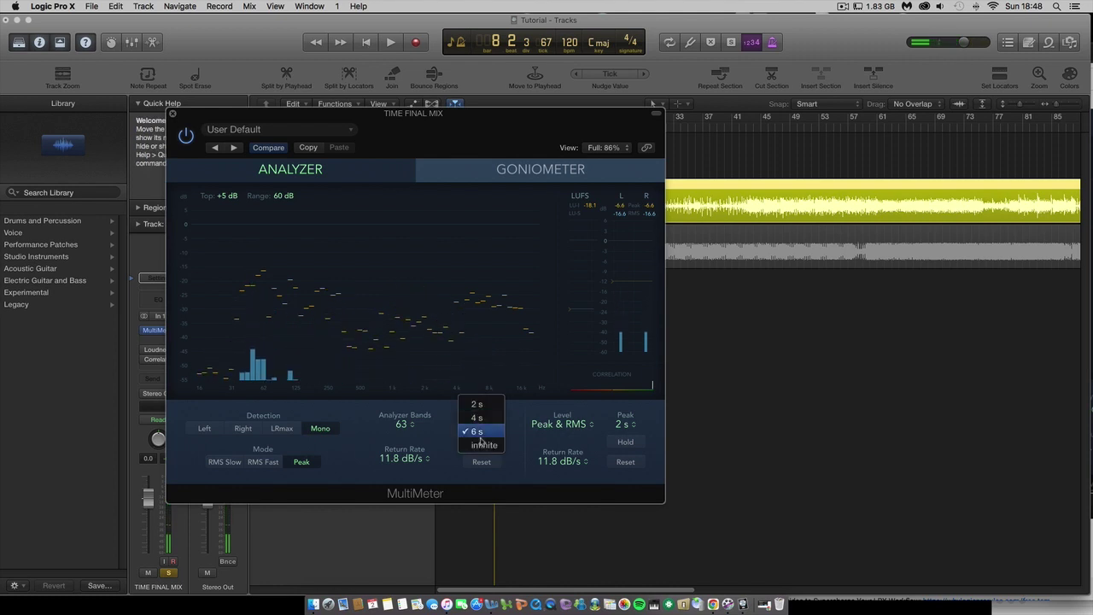
click(485, 446)
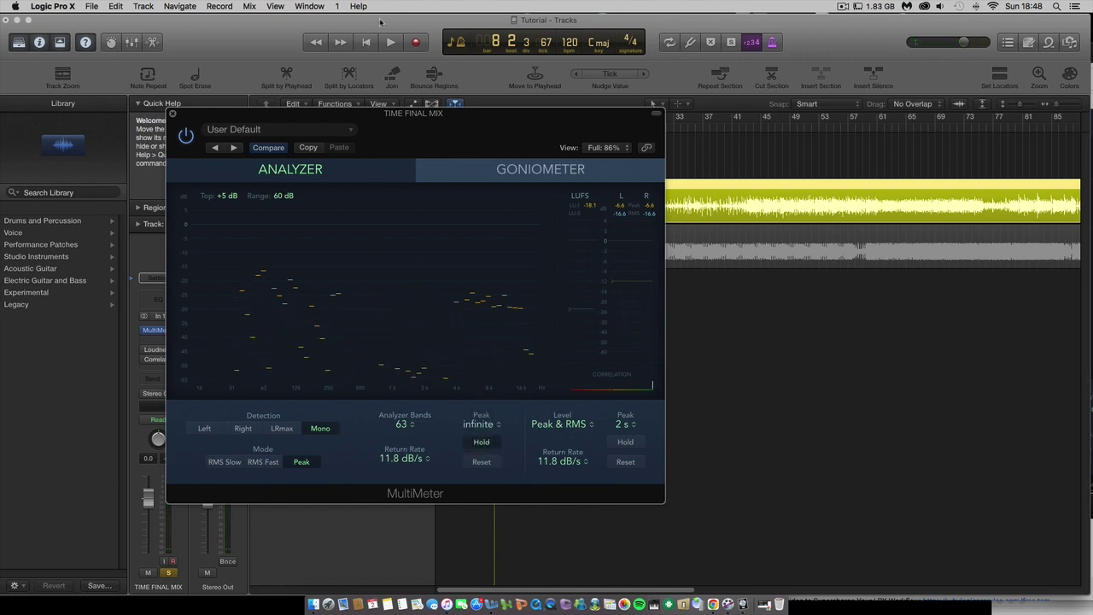
click(392, 42)
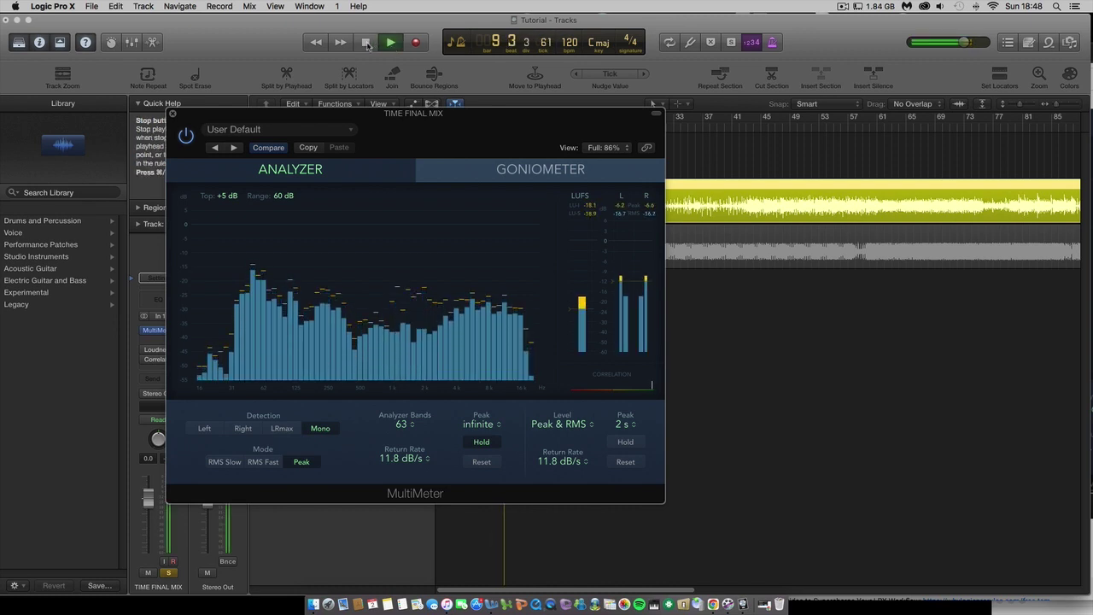
- Restart playback of the soloed TIME FINAL MIX with the MultiMeter window nudged aside
click(367, 43)
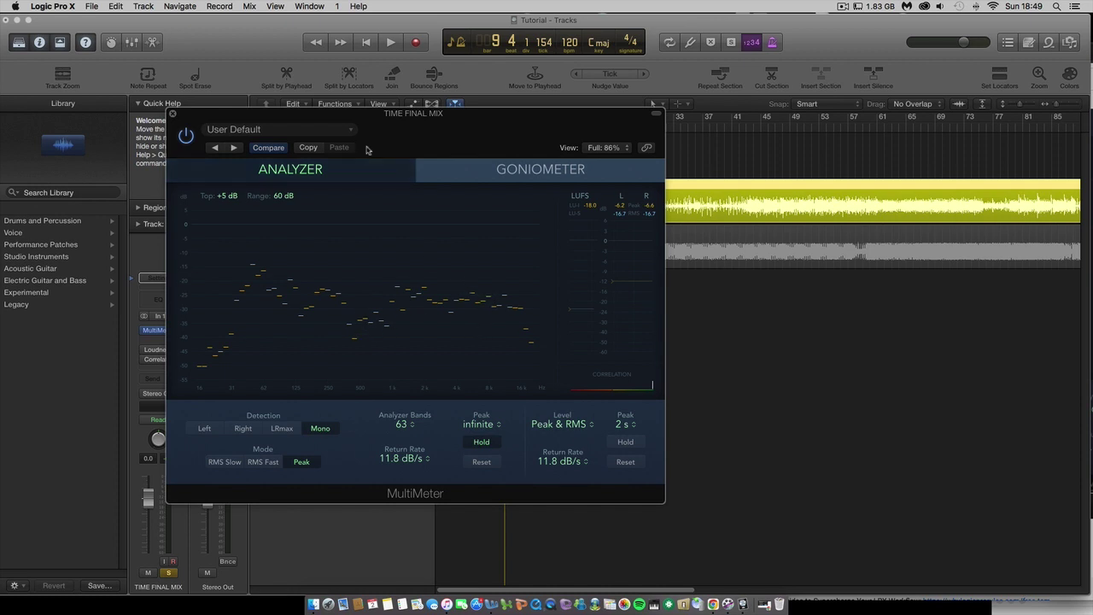
drag(367, 126, 360, 127)
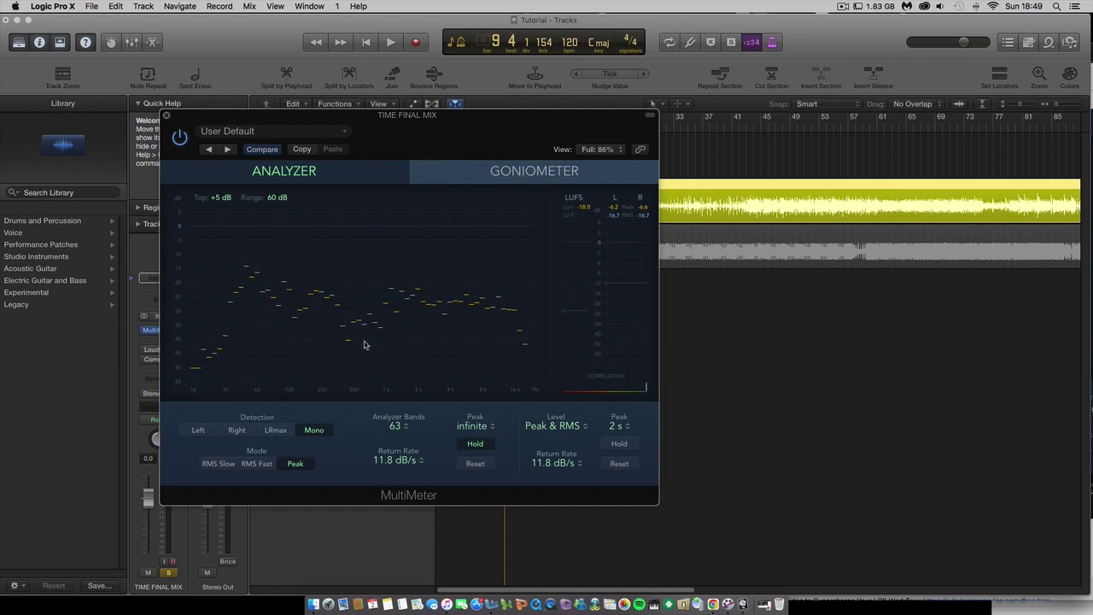
key(space)
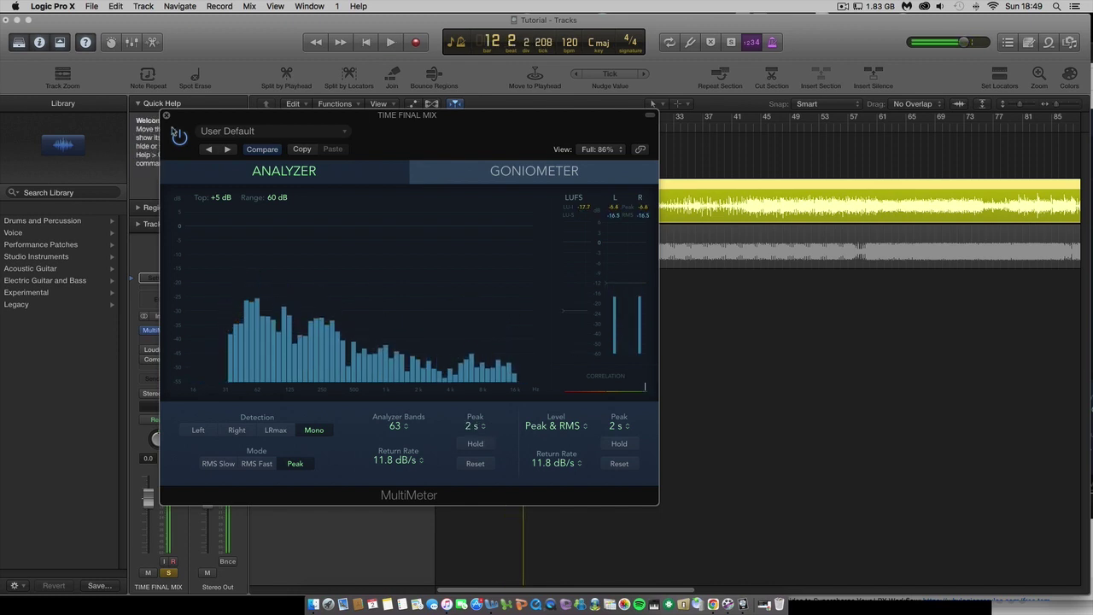
- Close the MultiMeter and move the solo from TIME FINAL MIX to the PRO Reference Track
click(166, 116)
click(314, 207)
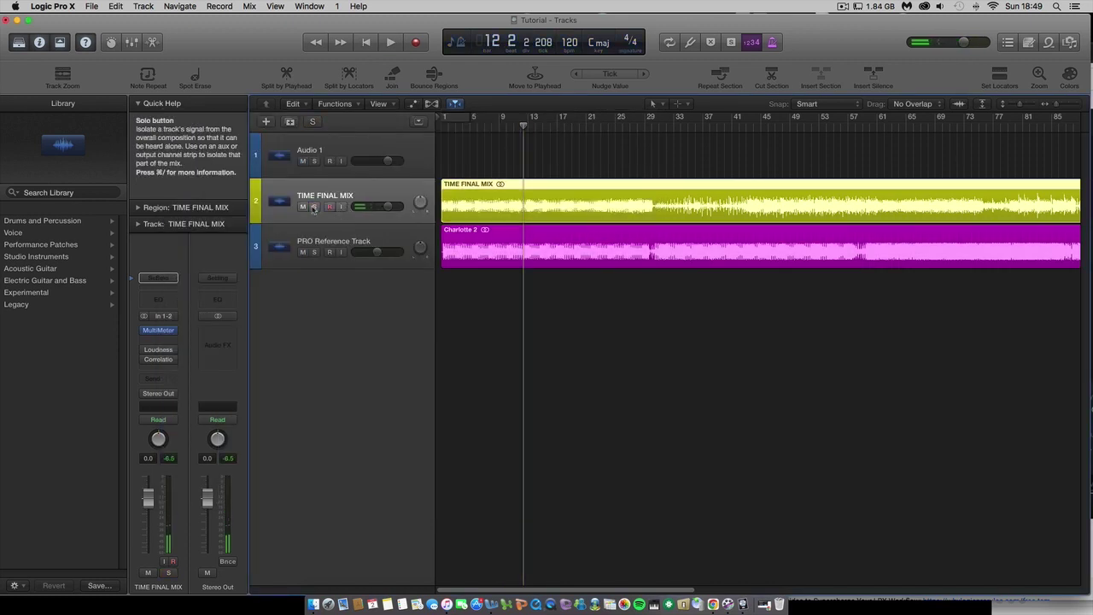
click(314, 252)
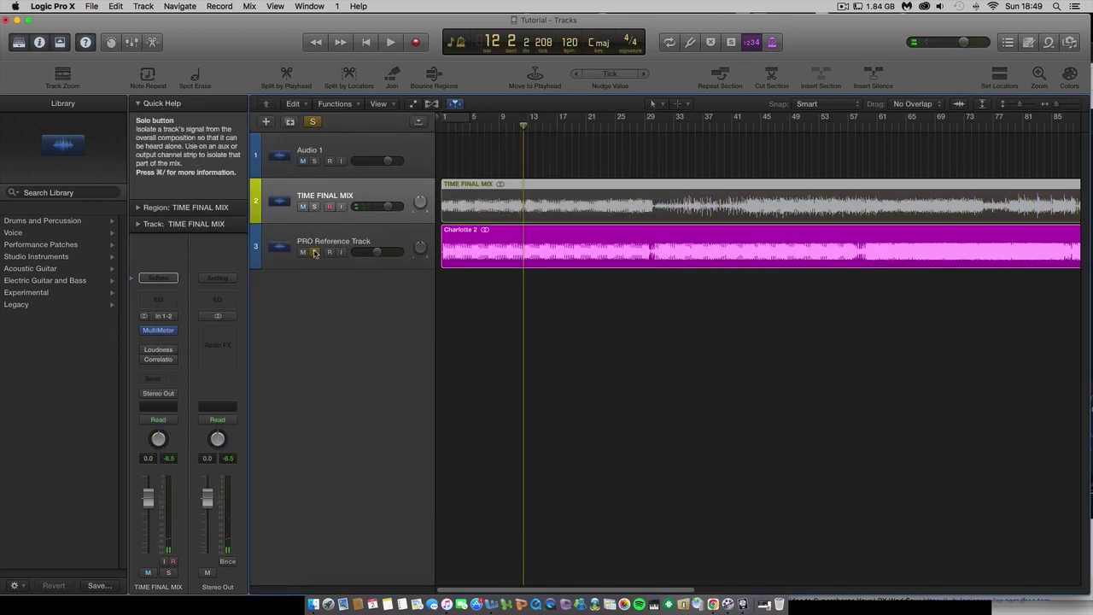
- Reopen the MultiMeter and play the reference from bar 47, then stop
click(158, 331)
click(393, 44)
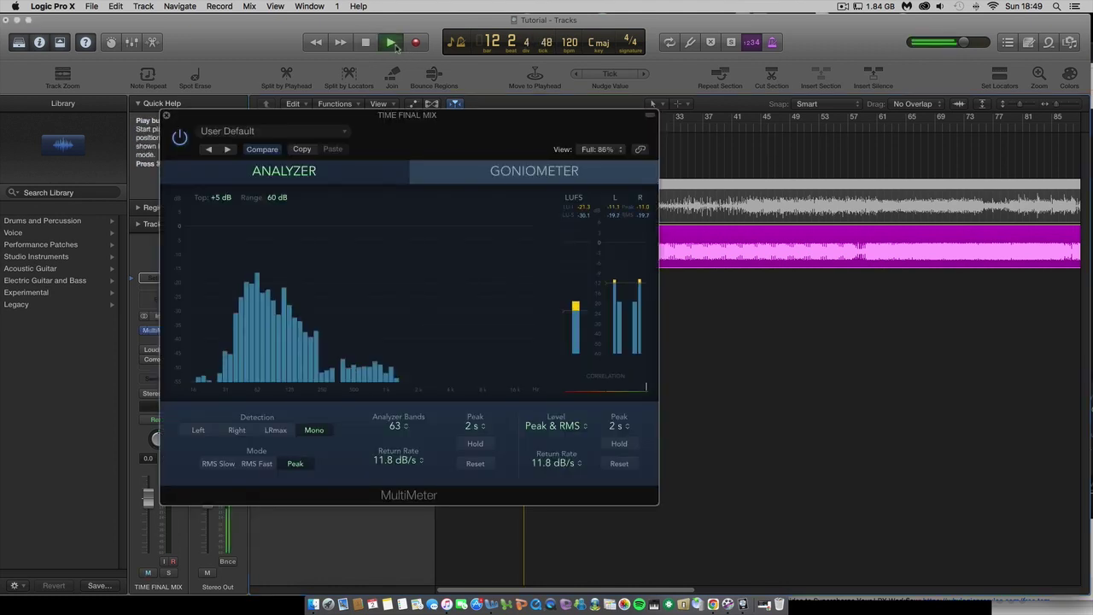
click(777, 121)
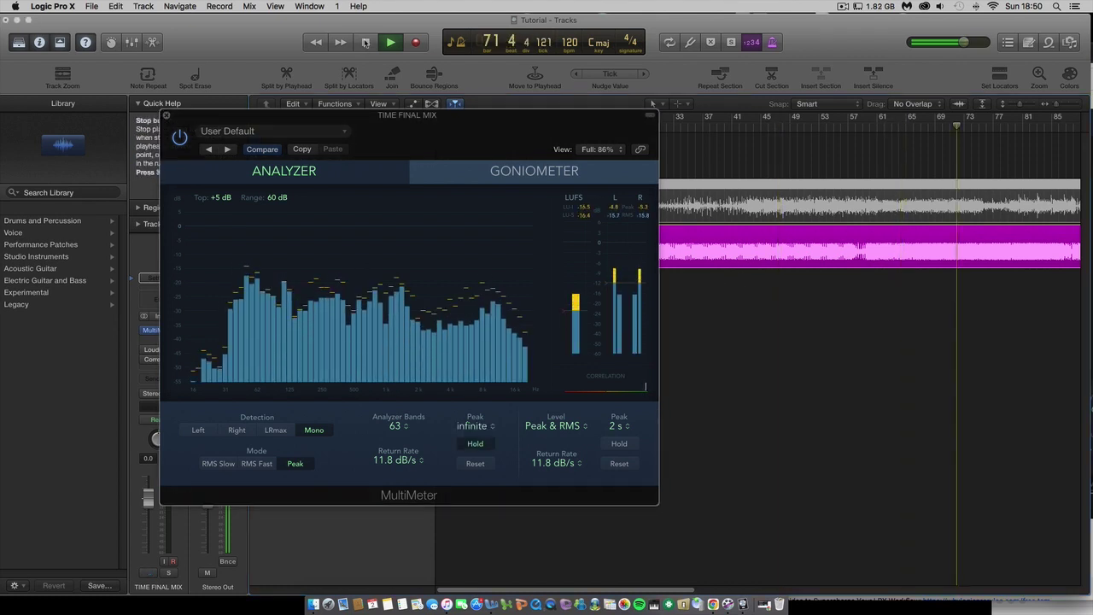
click(365, 43)
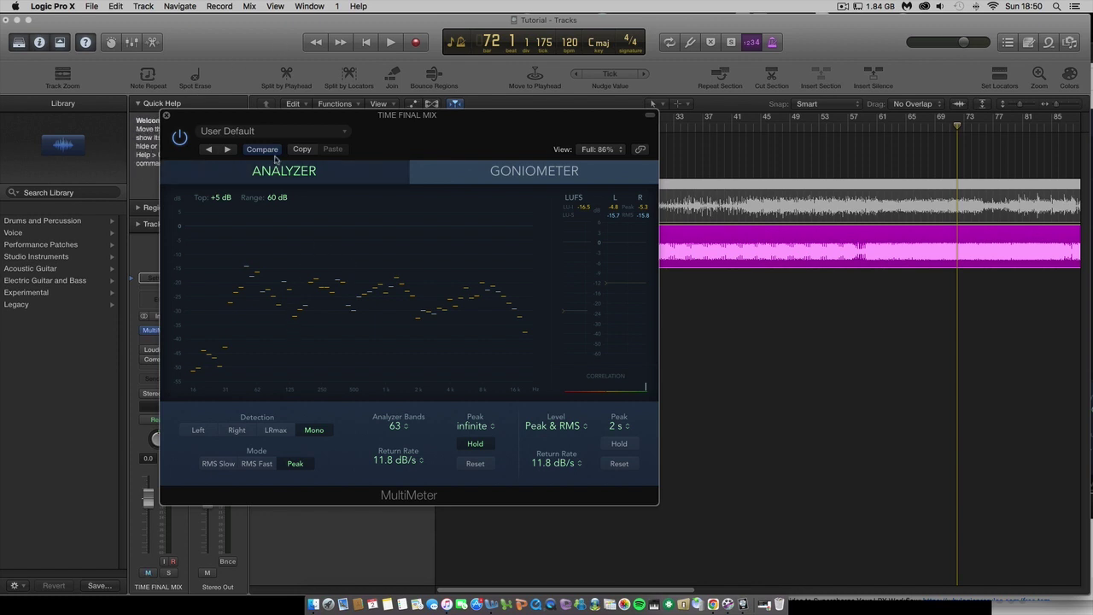
- Switch the MultiMeter to its Goniometer view
drag(317, 117, 312, 129)
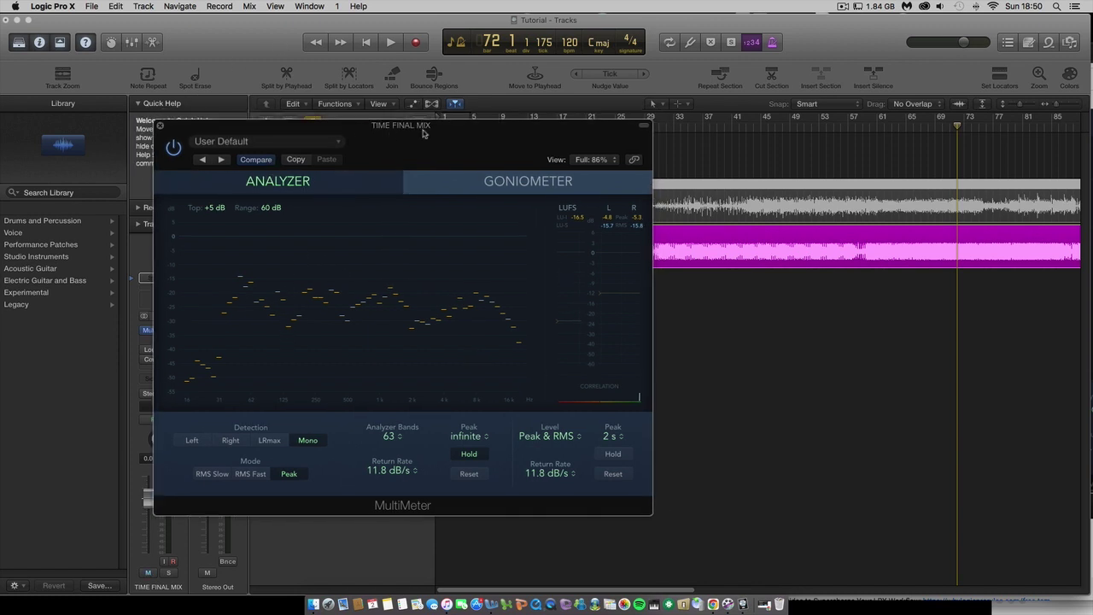
drag(423, 133, 410, 140)
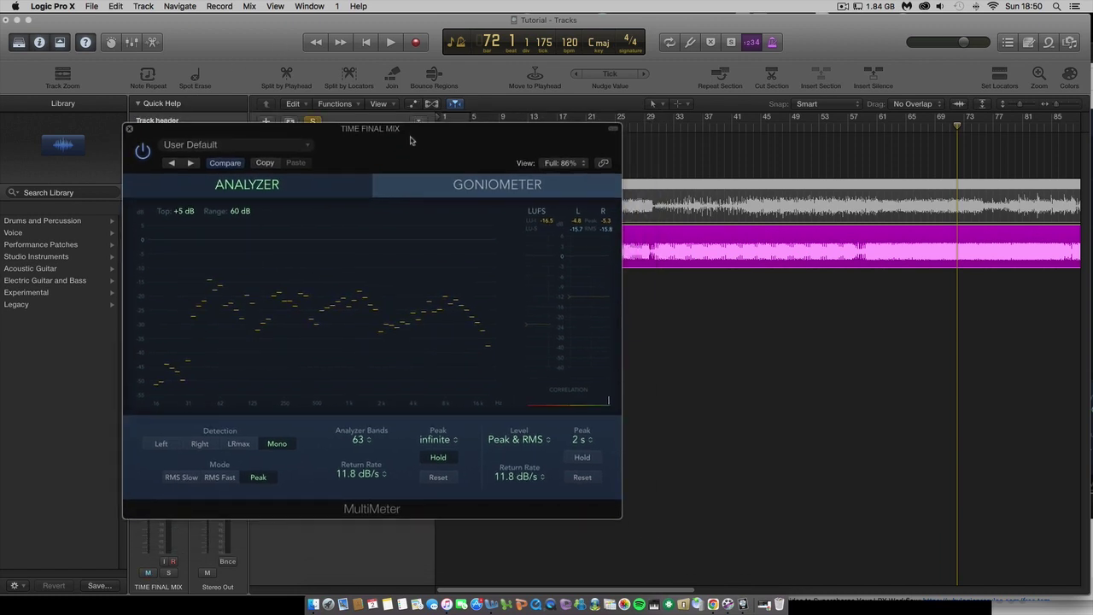
click(475, 192)
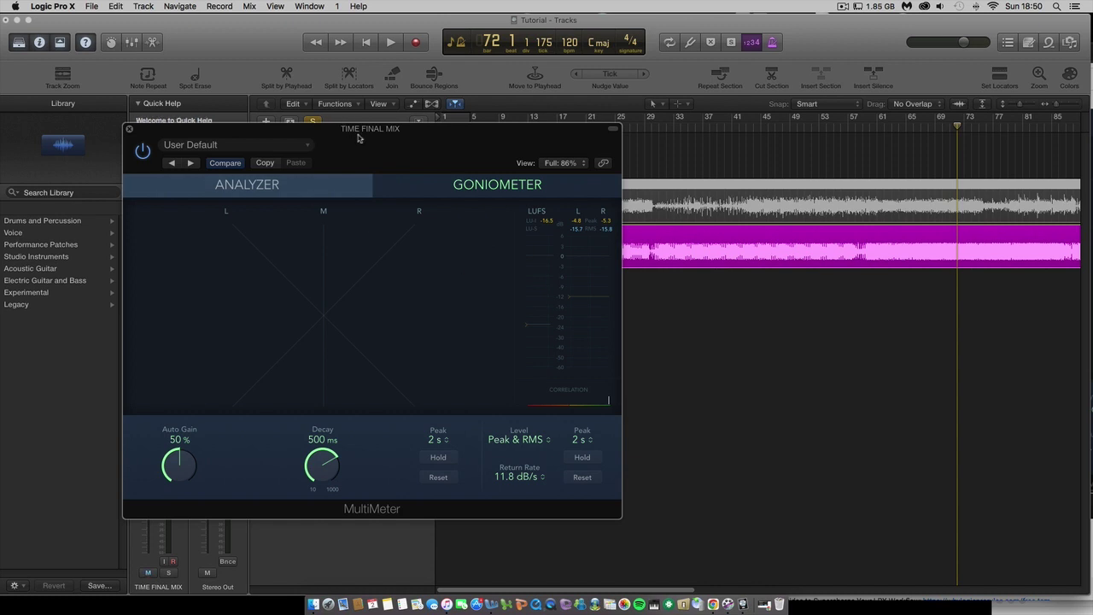
- Play the reference from bar 38 to watch its stereo image on the goniometer
drag(479, 165, 453, 187)
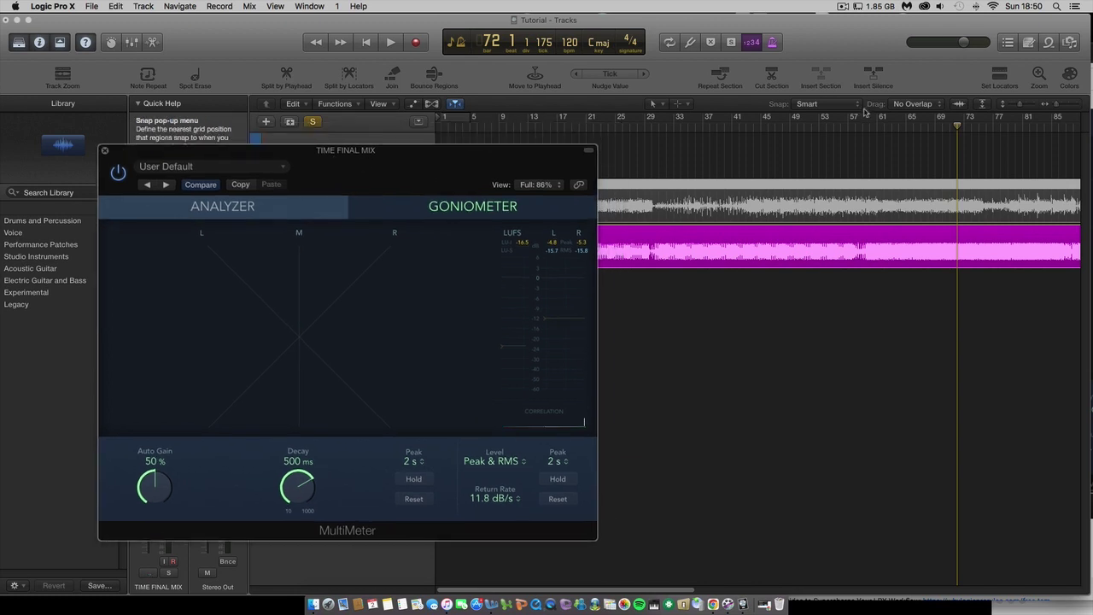
click(933, 128)
click(709, 124)
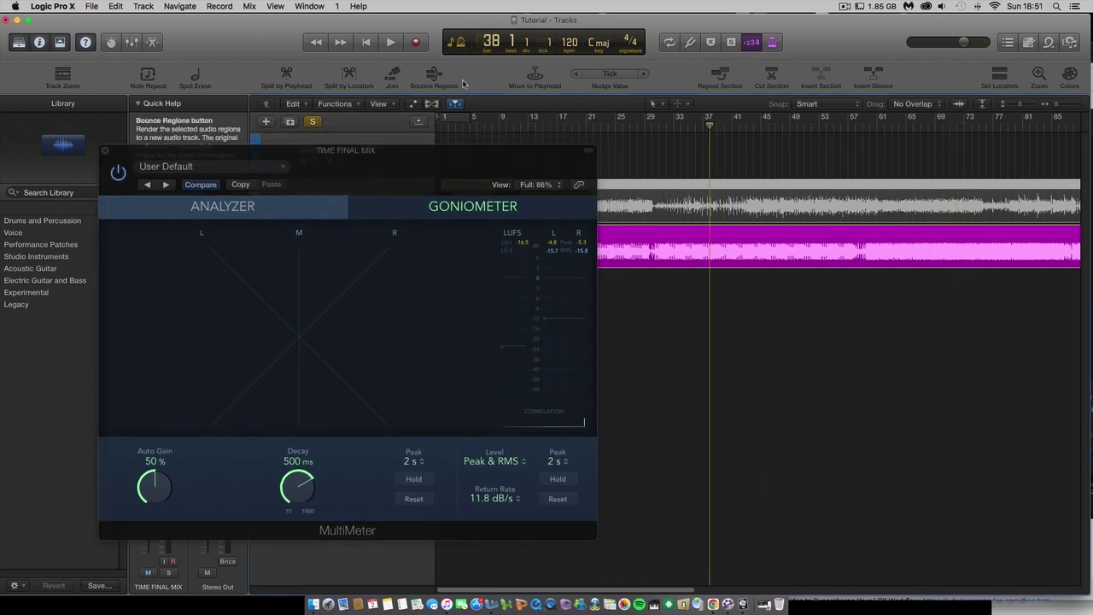
click(390, 43)
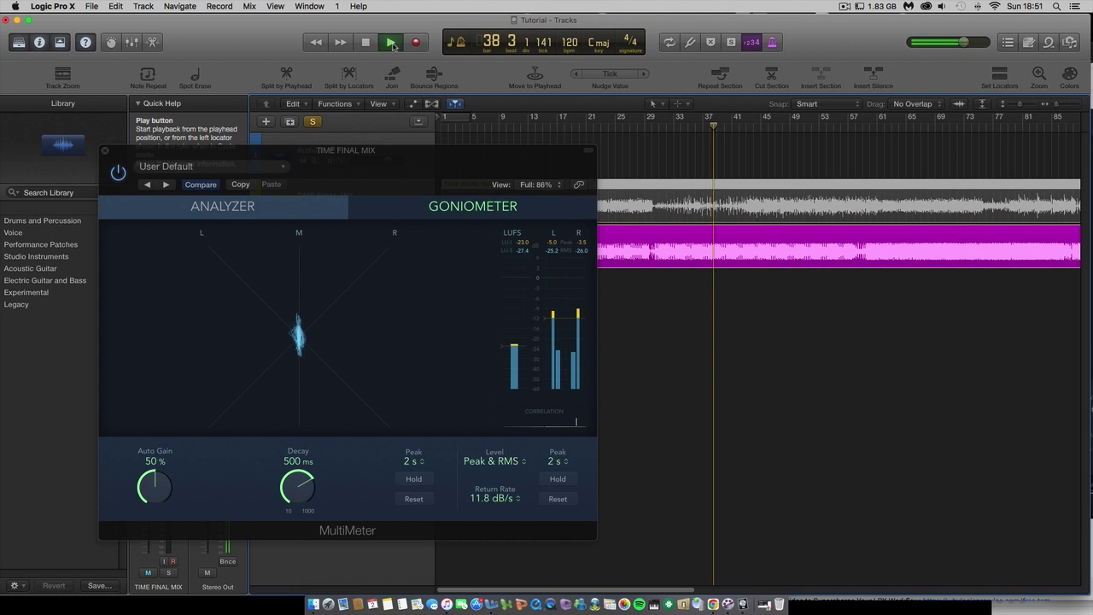
drag(416, 163, 462, 120)
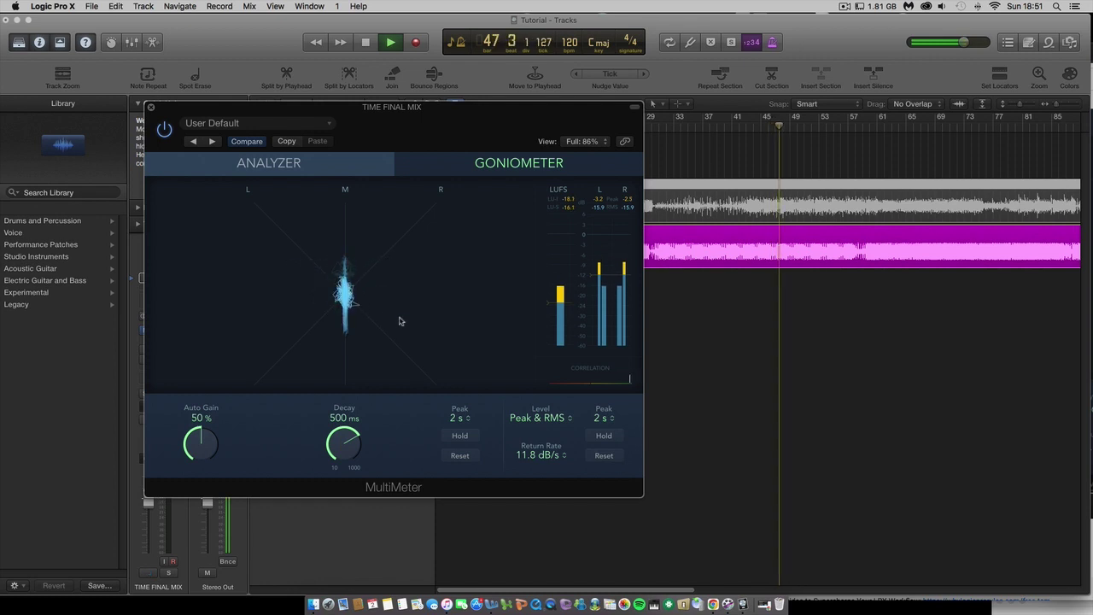
- Play and stop the mix through the goniometer
click(369, 44)
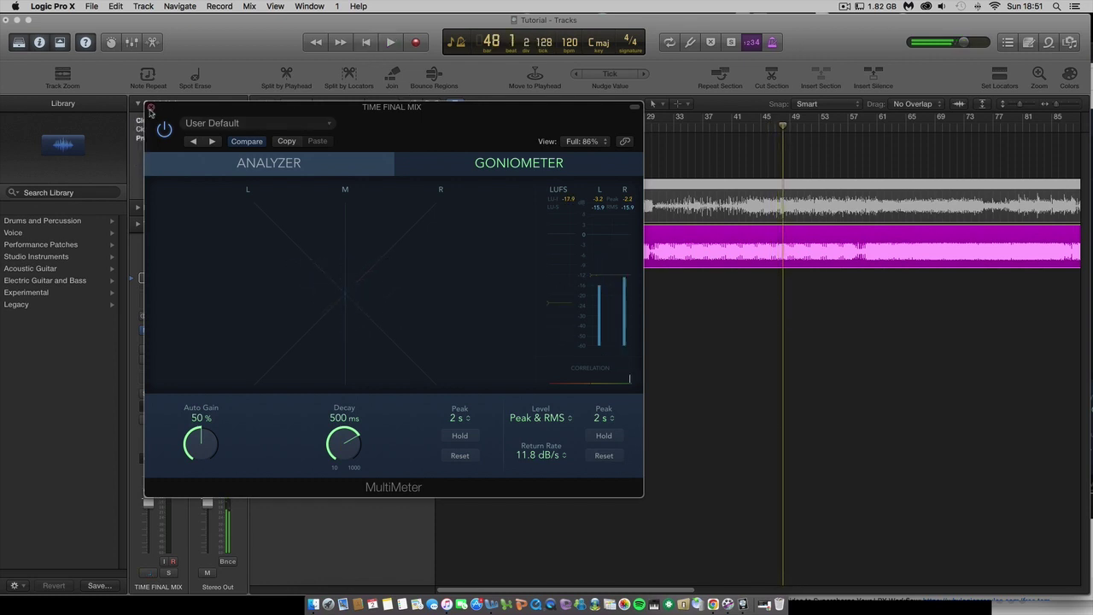
click(390, 42)
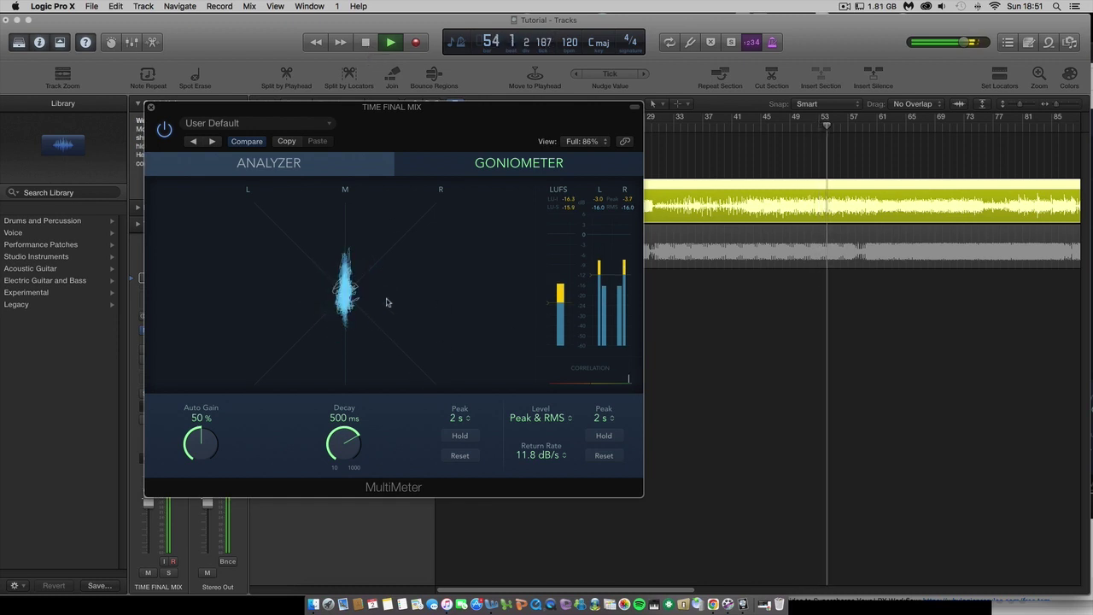
click(370, 43)
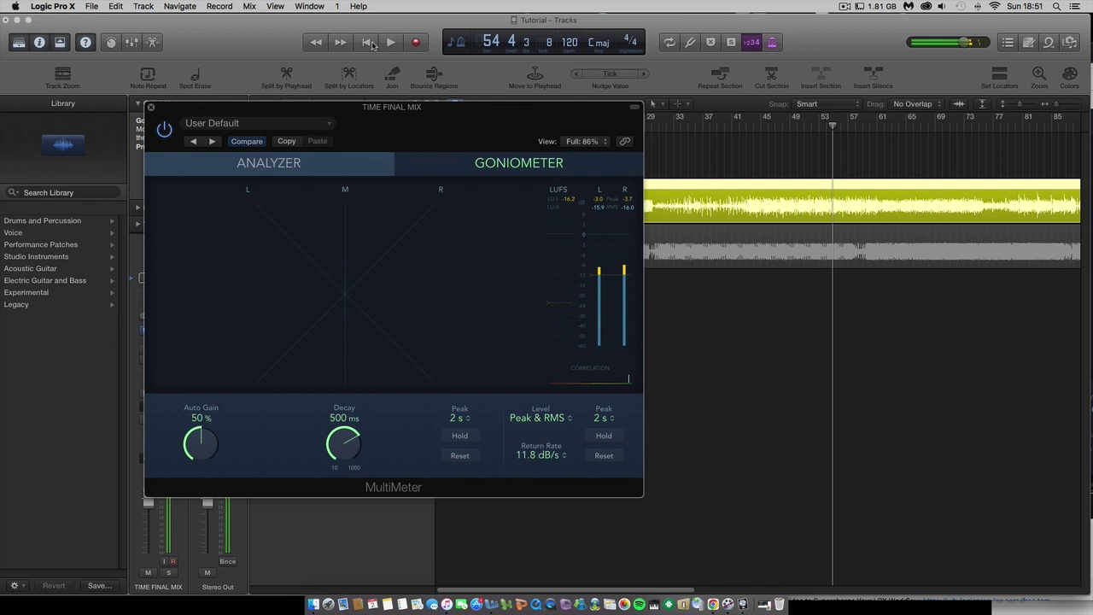
- Close and reopen the MultiMeter from its insert slot and reposition its window
click(149, 107)
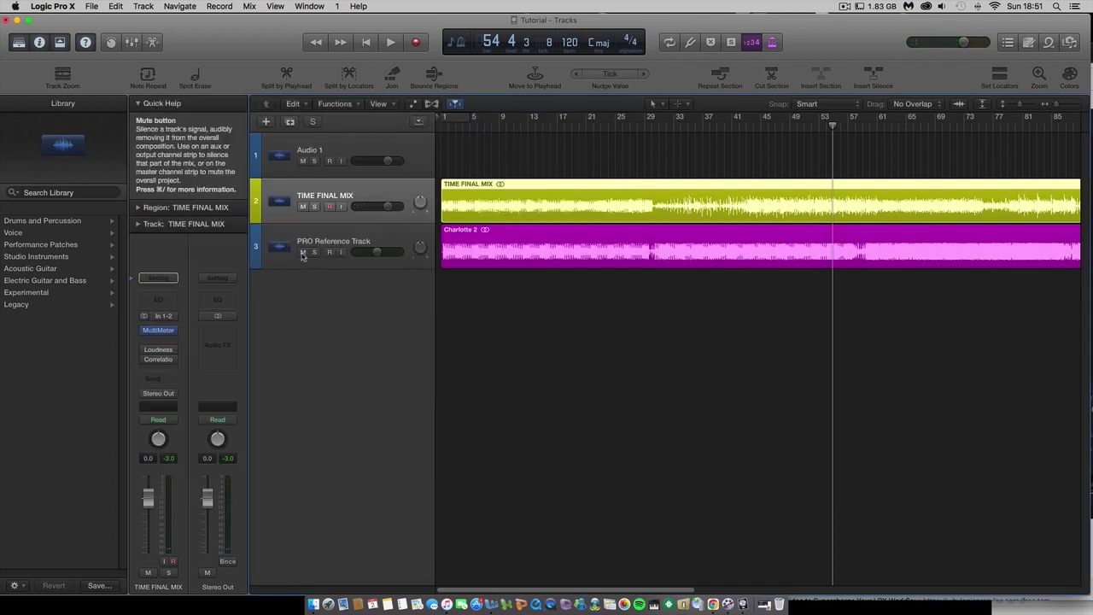
click(159, 332)
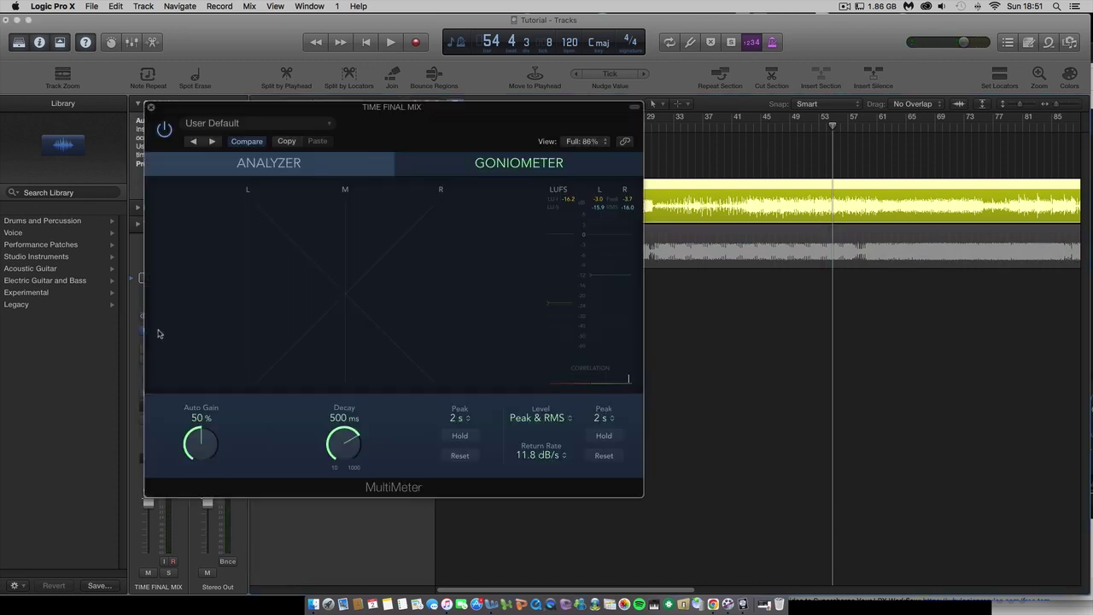
drag(346, 118, 315, 86)
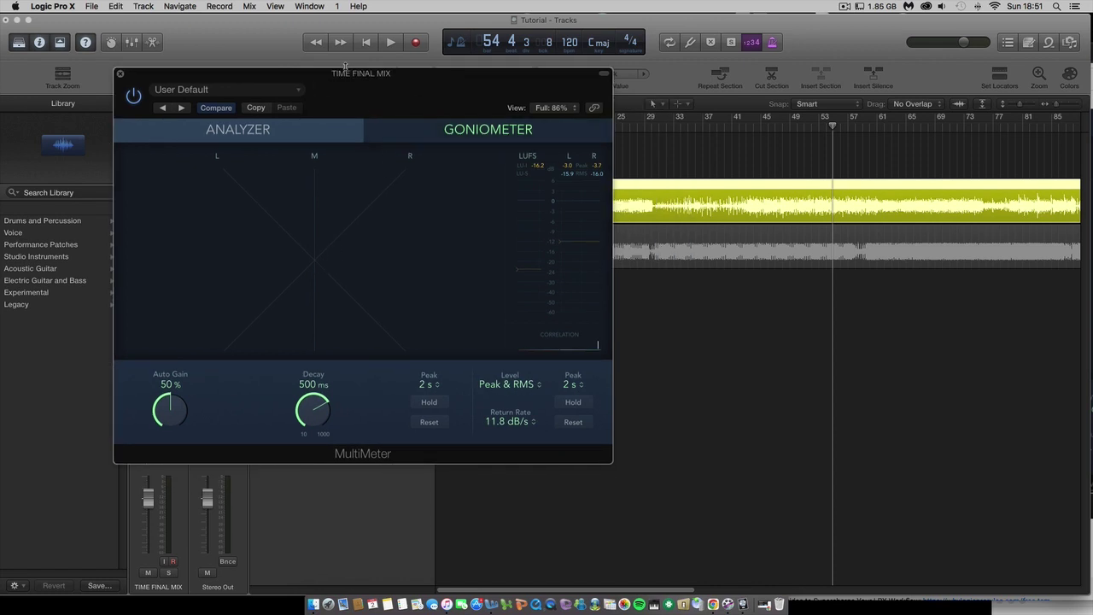
drag(348, 82, 394, 103)
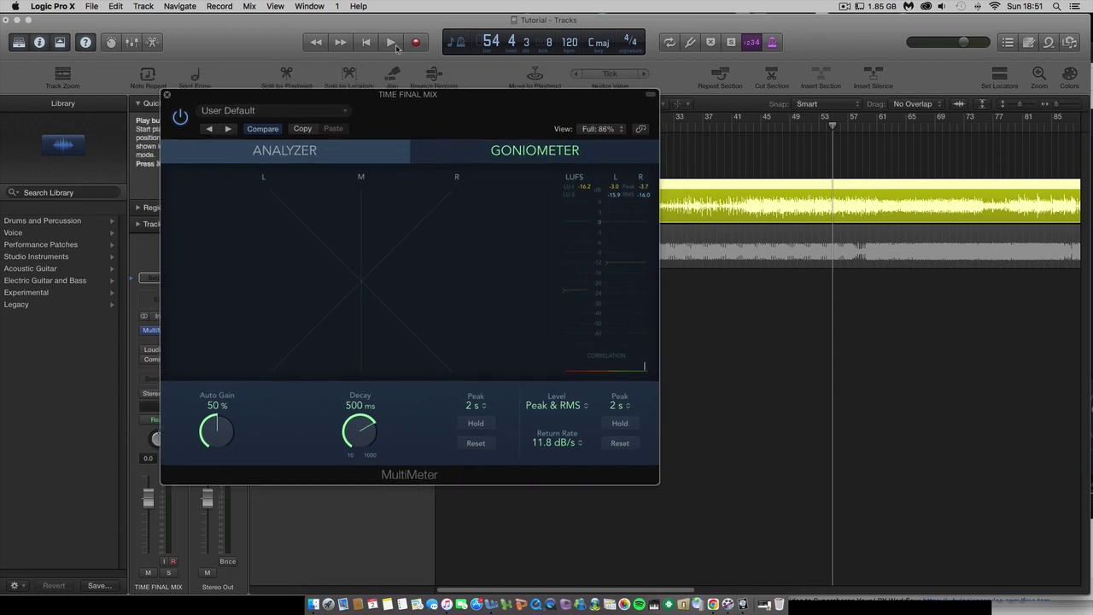
- Return the MultiMeter to the Analyzer view and briefly play the mix
click(333, 150)
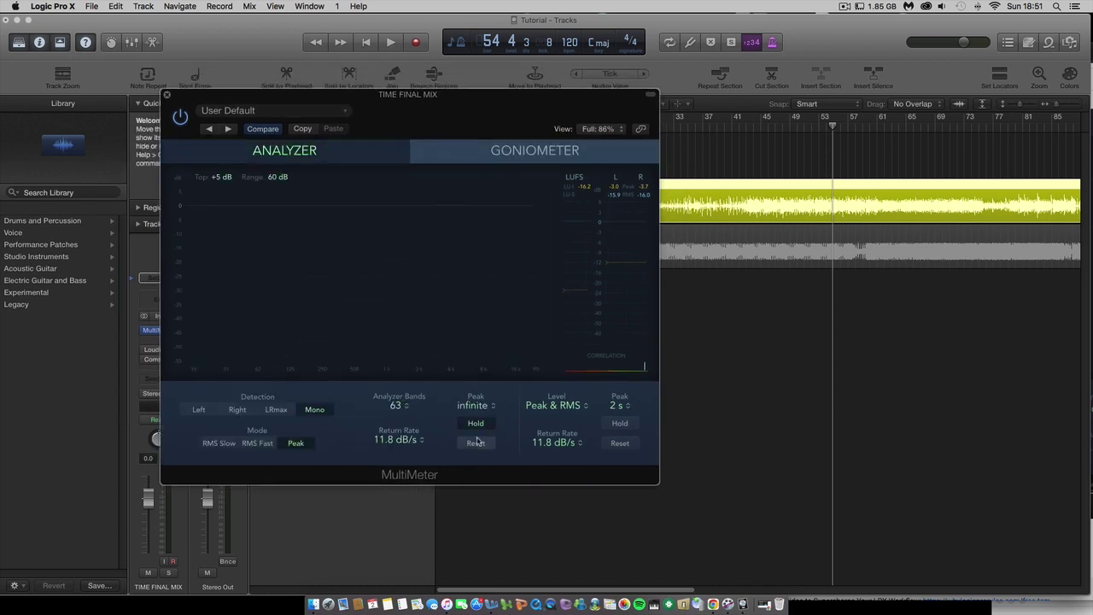
drag(516, 107, 419, 82)
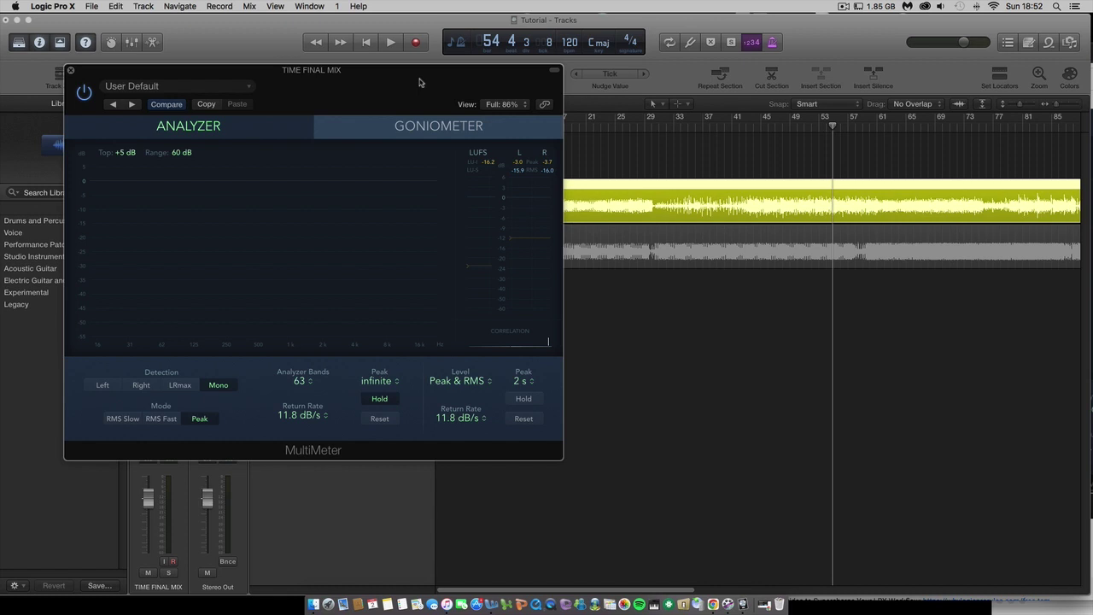
click(390, 43)
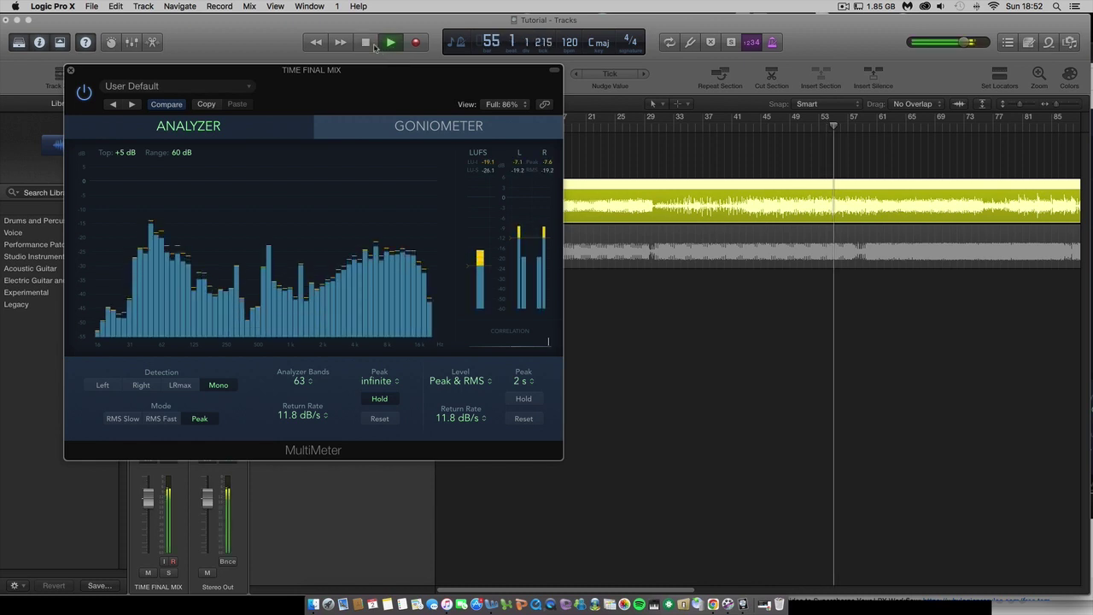
key(space)
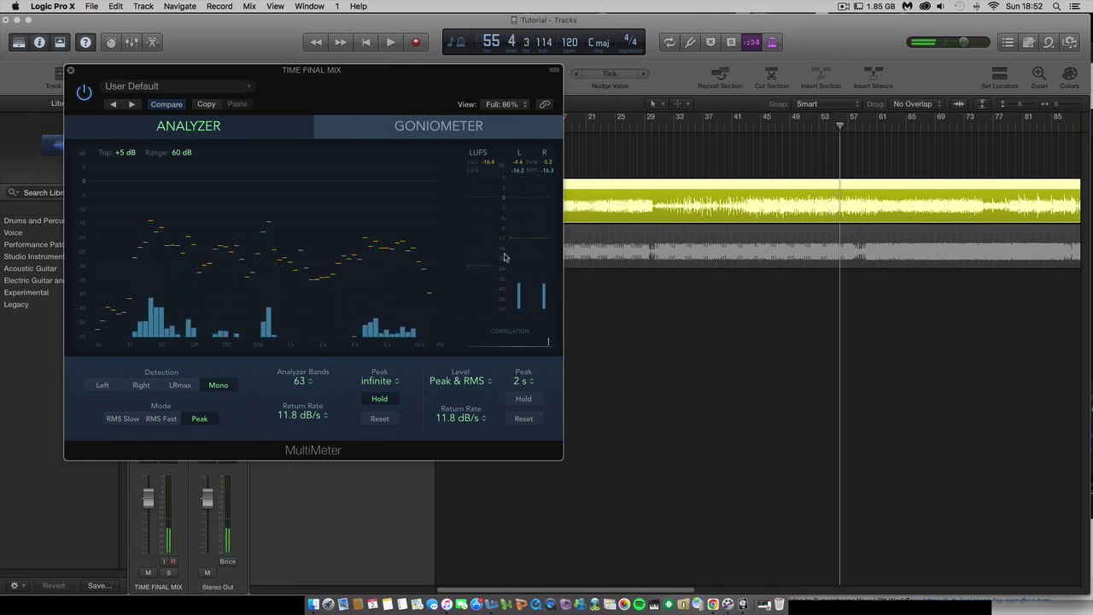
- Set the level meter's target marker to -22 and play the mix
drag(483, 263, 483, 258)
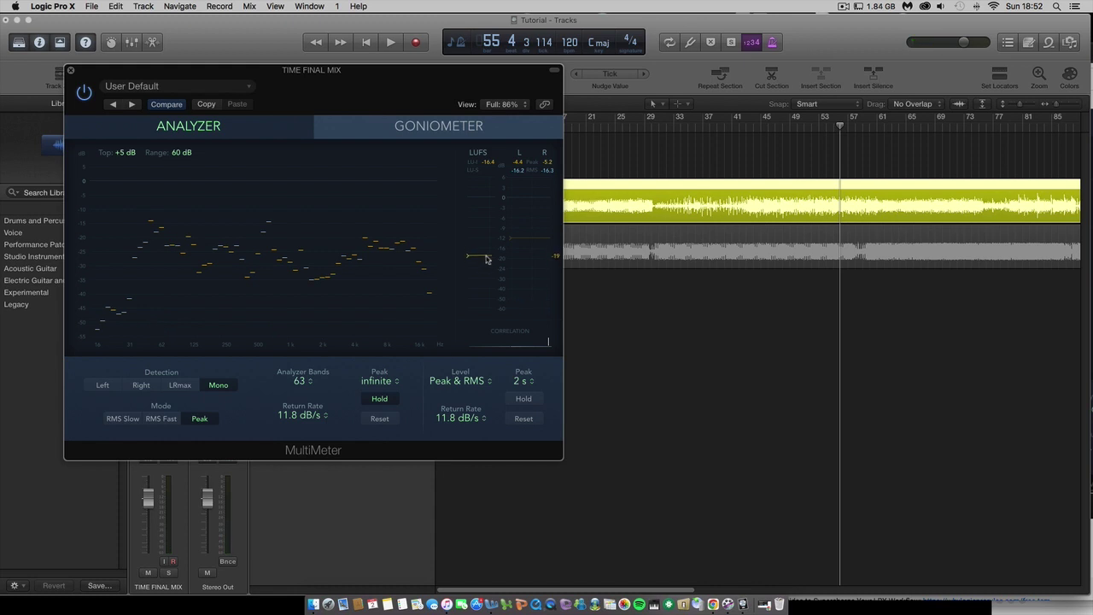
drag(487, 259, 489, 265)
drag(391, 83, 460, 205)
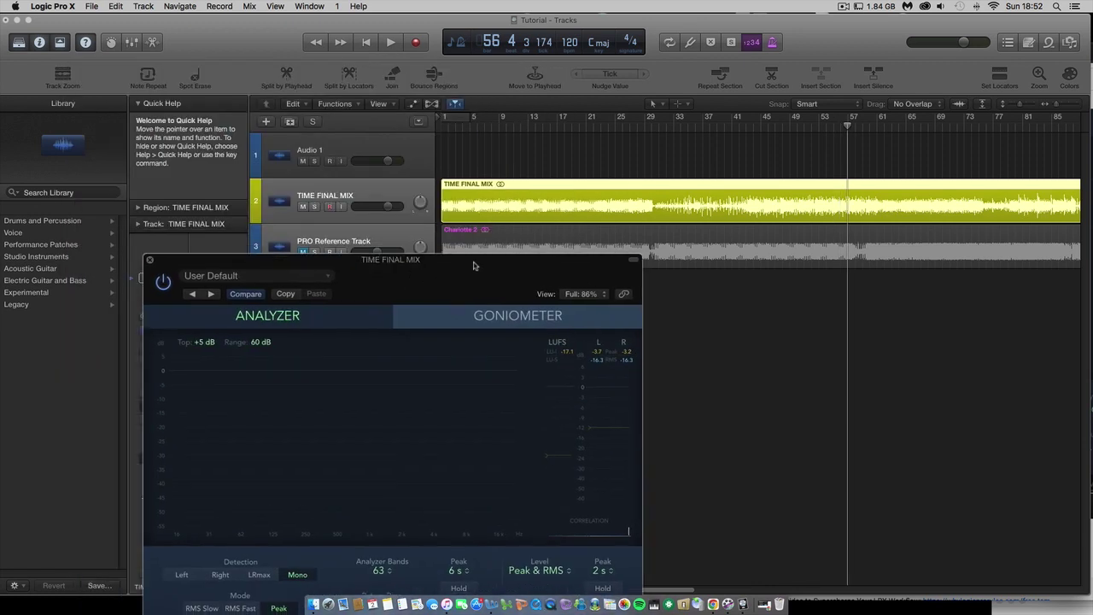
click(391, 43)
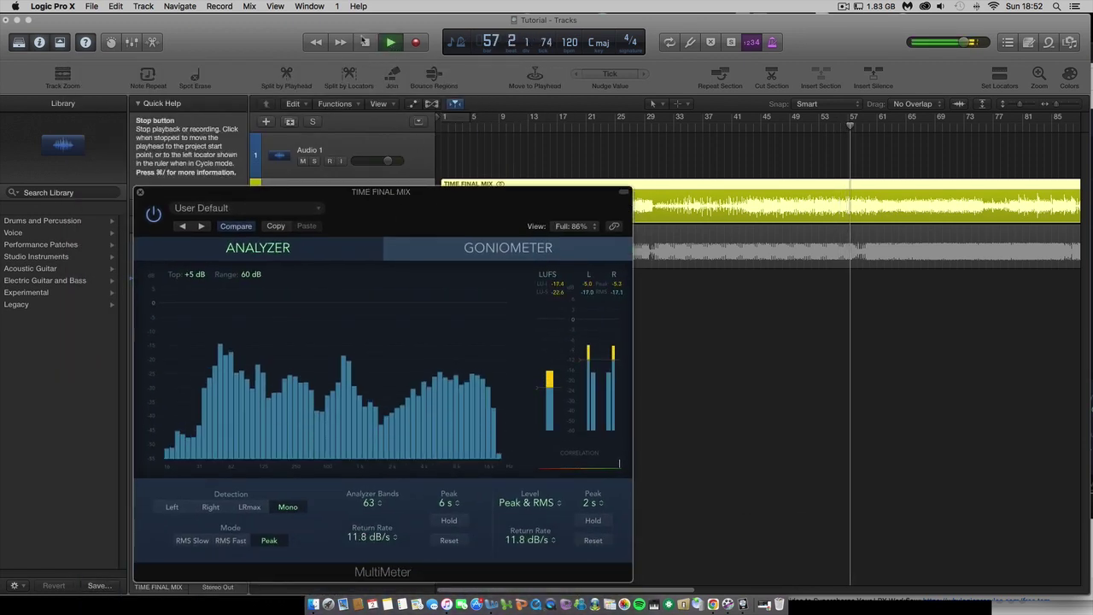
- Stop playback and swap the mix's Gain plugin window for its MultiMeter
click(365, 41)
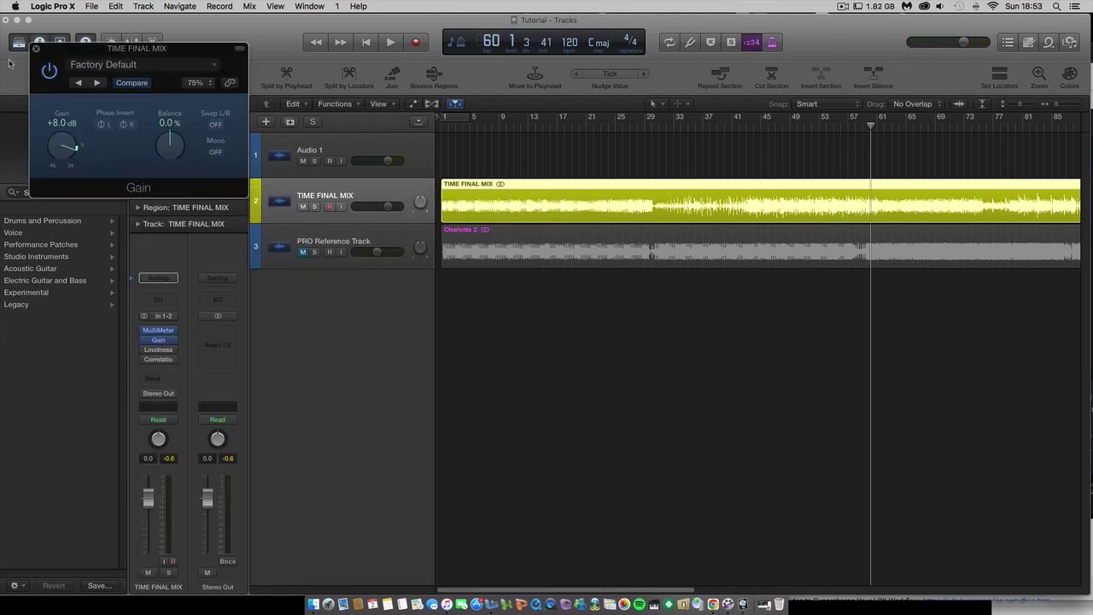
click(36, 49)
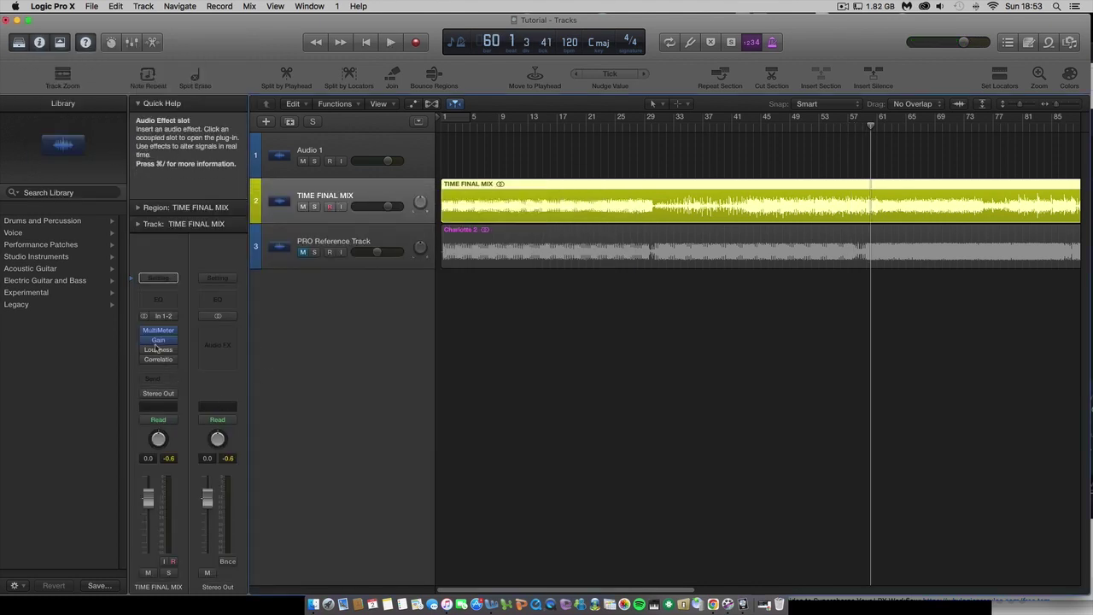
click(159, 341)
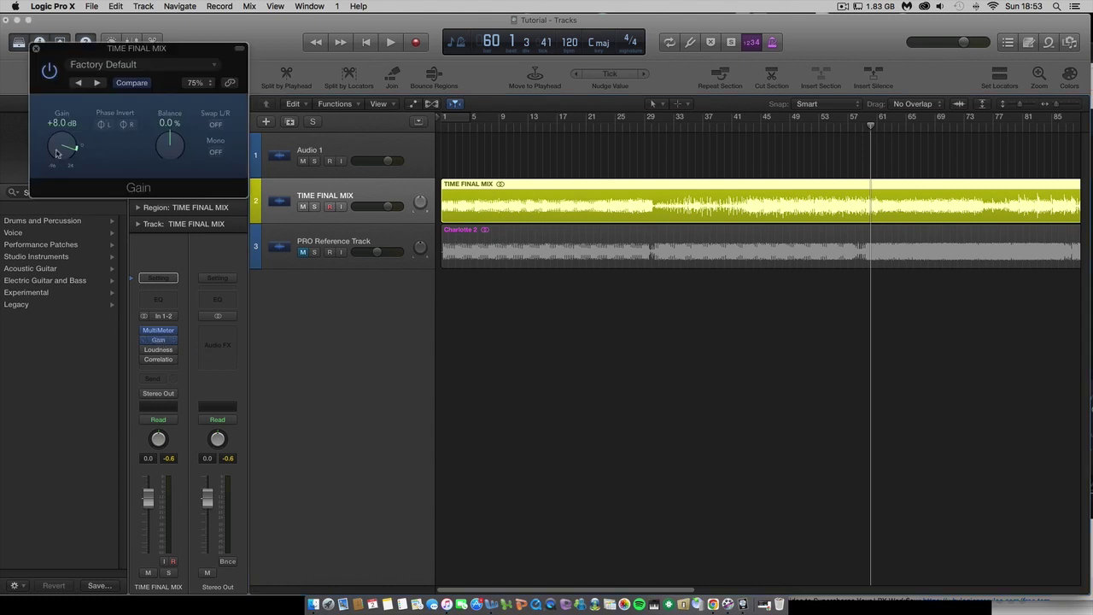
click(159, 345)
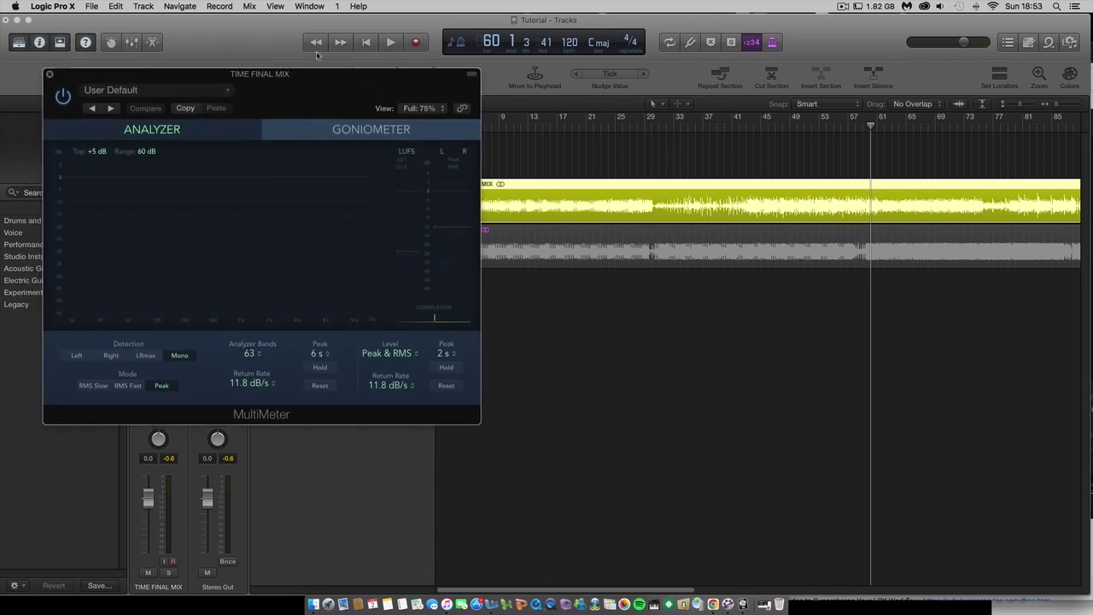
- Play and stop the mix twice to read the MultiMeter's spectrum and levels
click(392, 42)
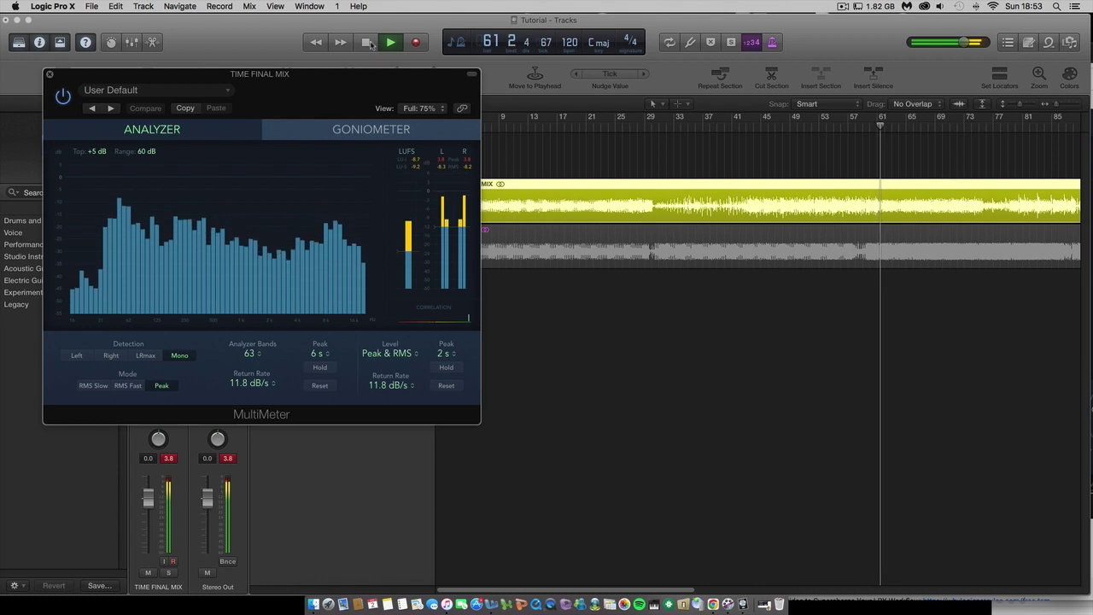
key(space)
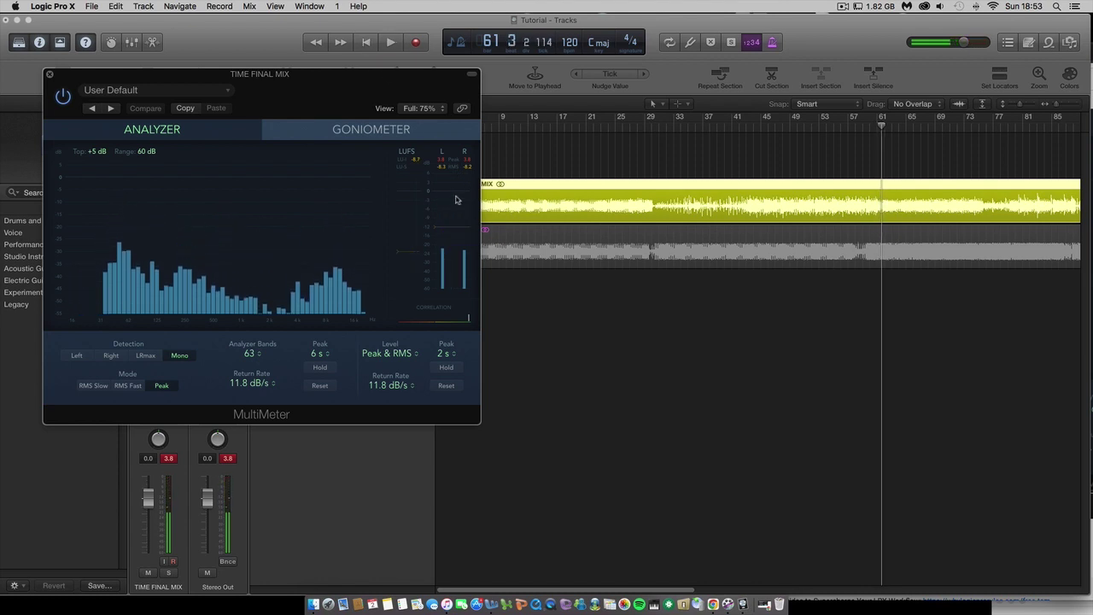
click(390, 42)
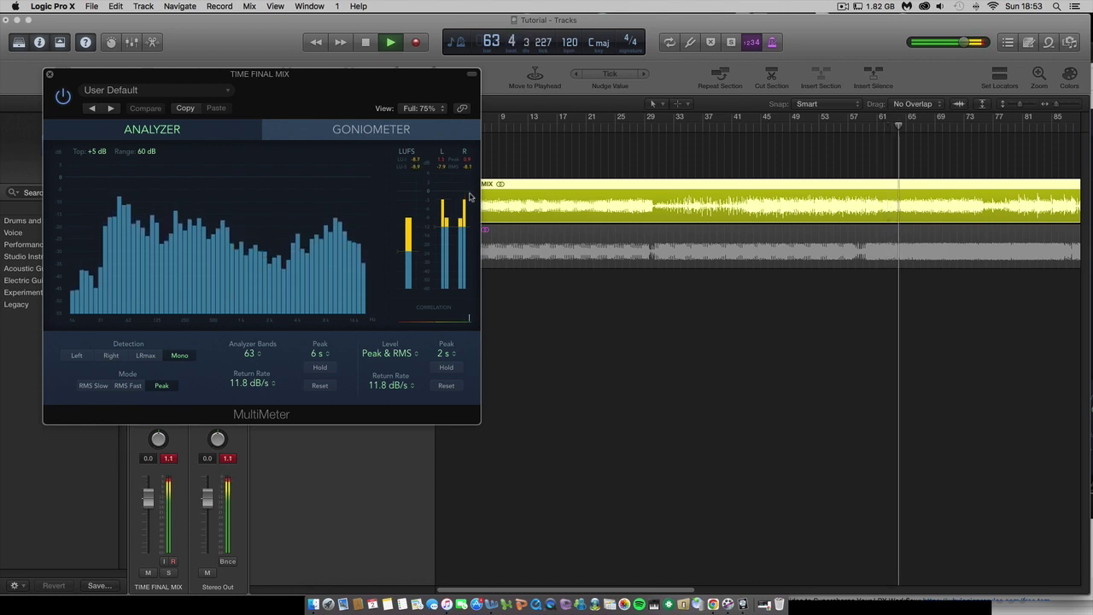
click(365, 41)
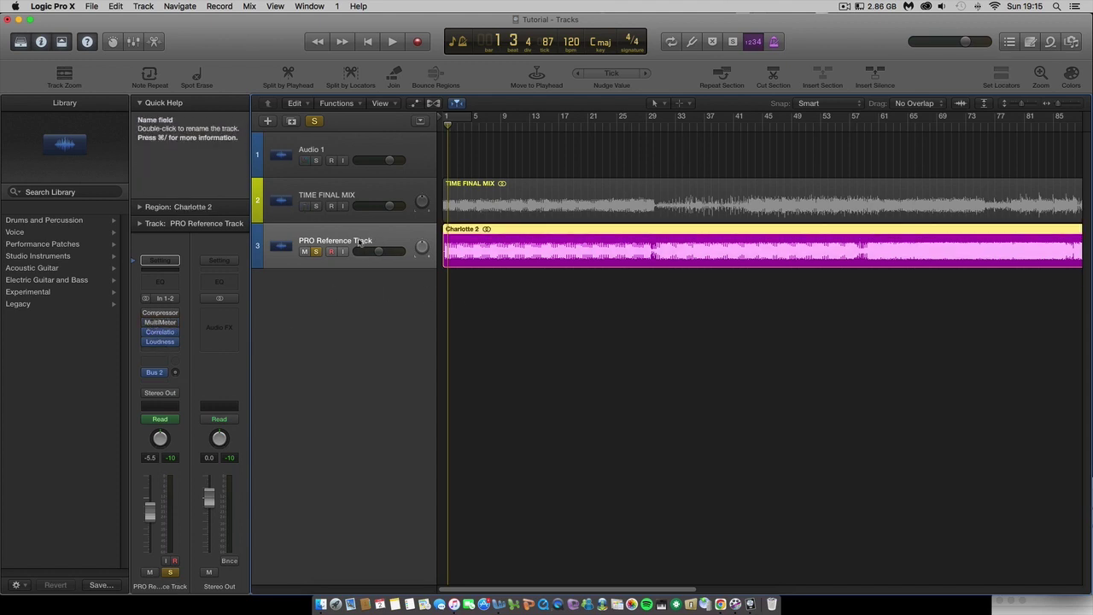
- Open the reference's Correlation Meter, play briefly to read near +1, and move it up-right
click(160, 335)
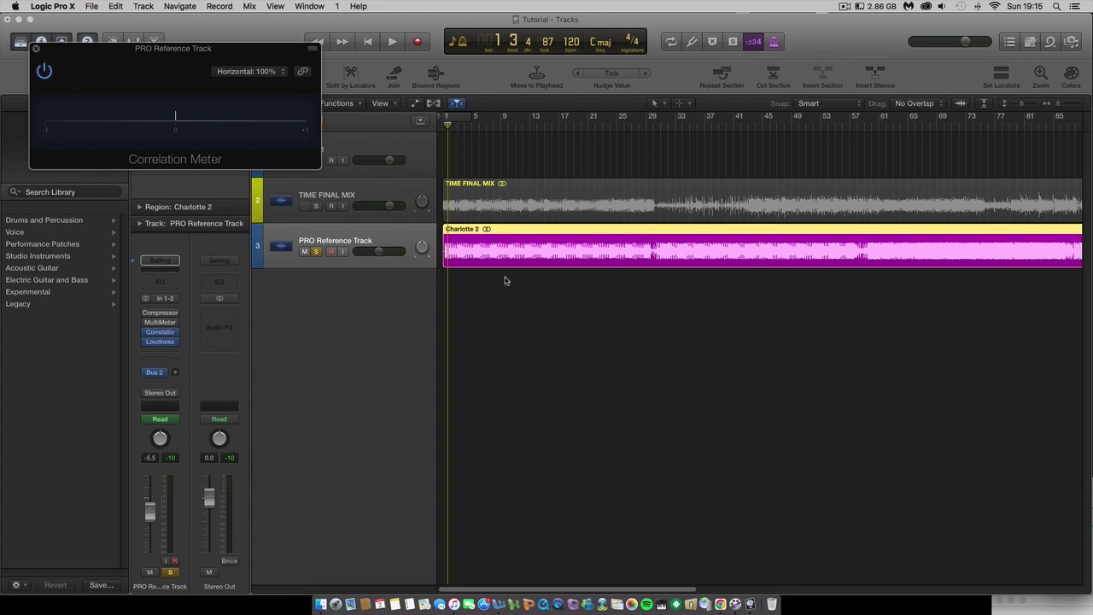
click(390, 45)
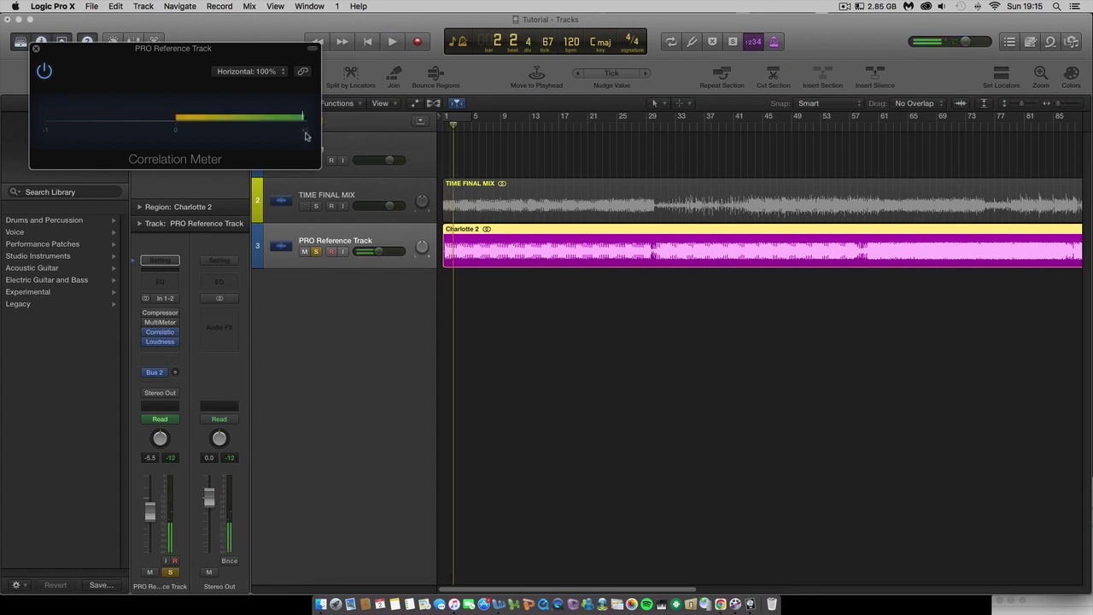
click(394, 45)
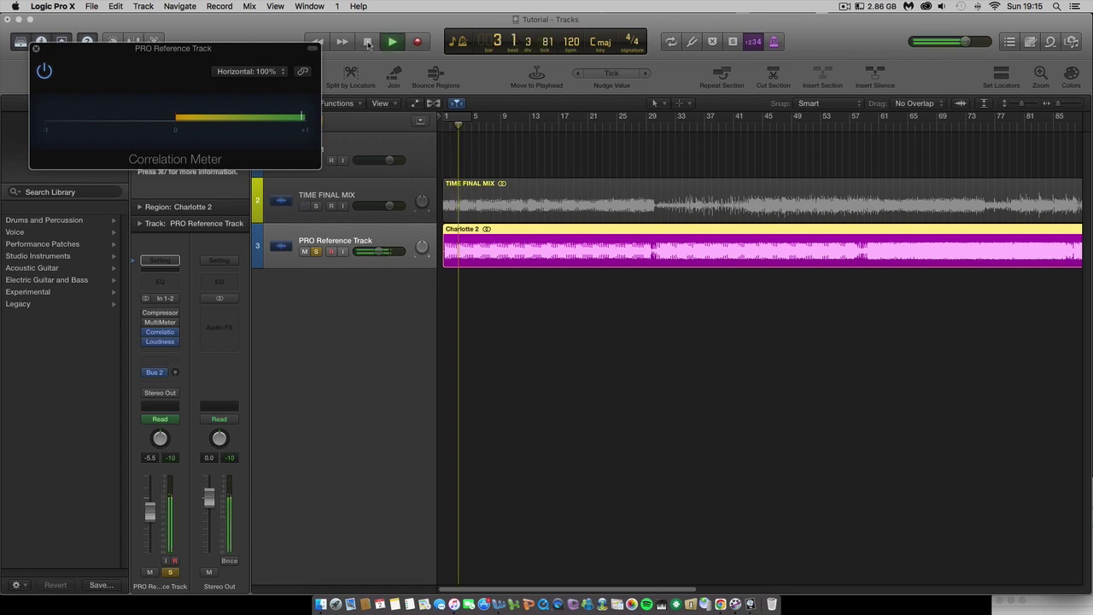
click(368, 44)
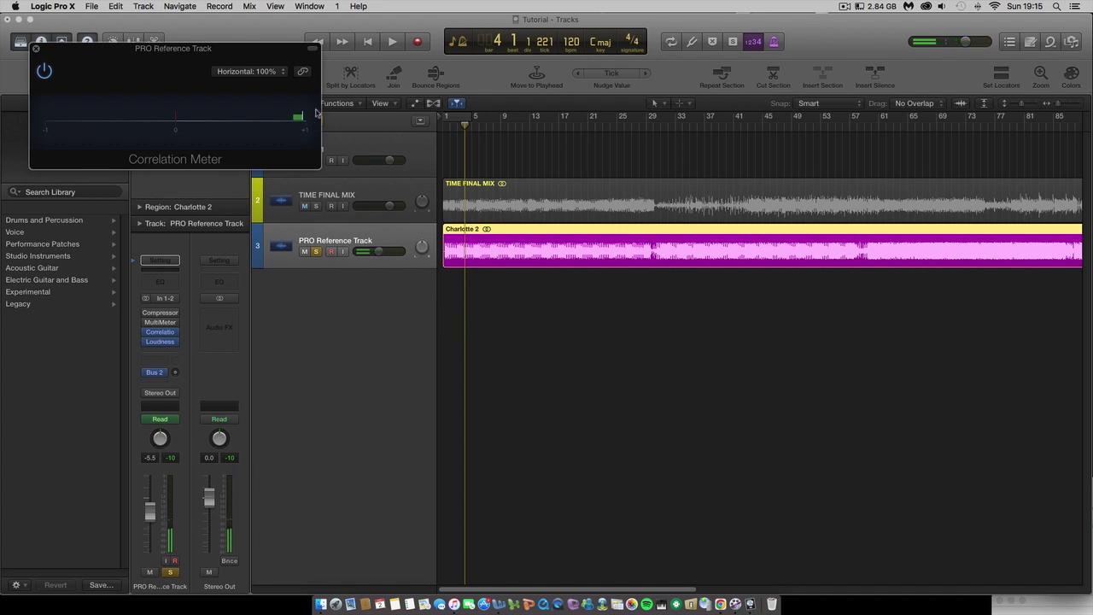
drag(266, 57, 261, 16)
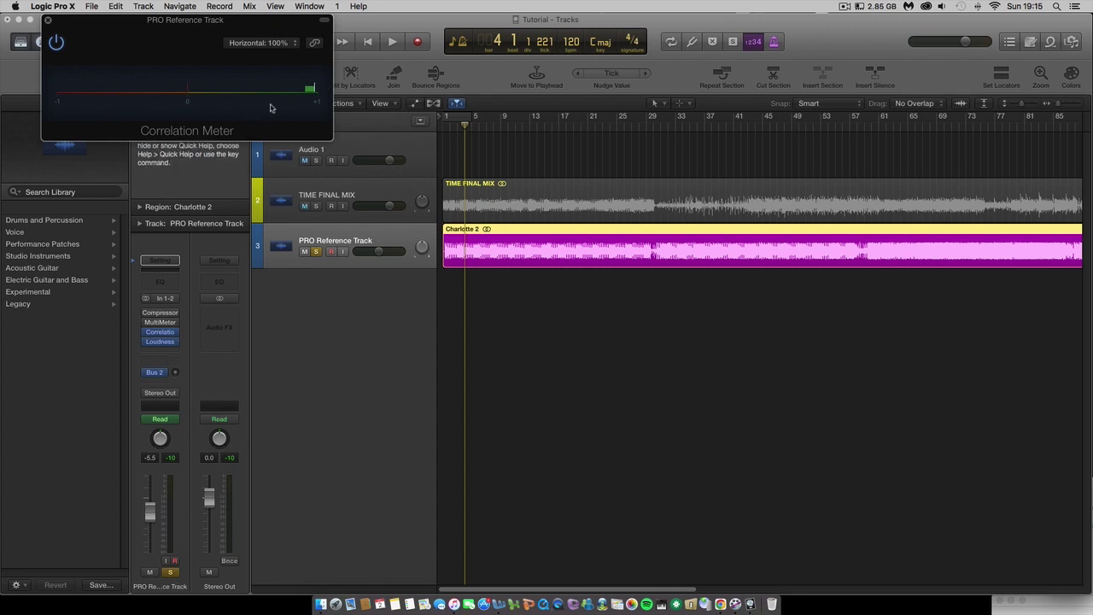
drag(240, 25, 247, 20)
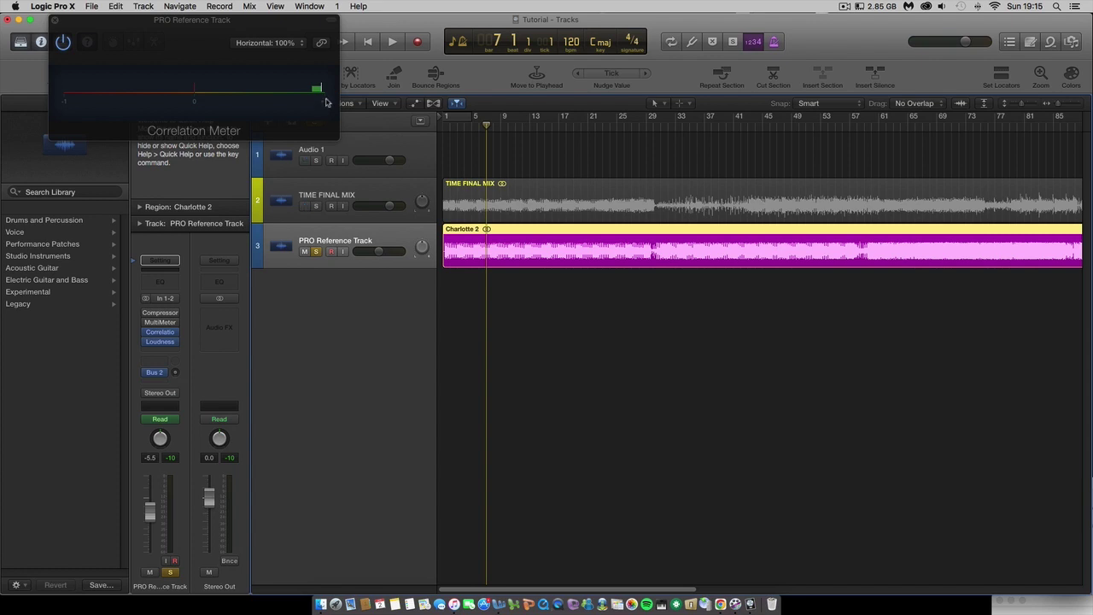
click(391, 41)
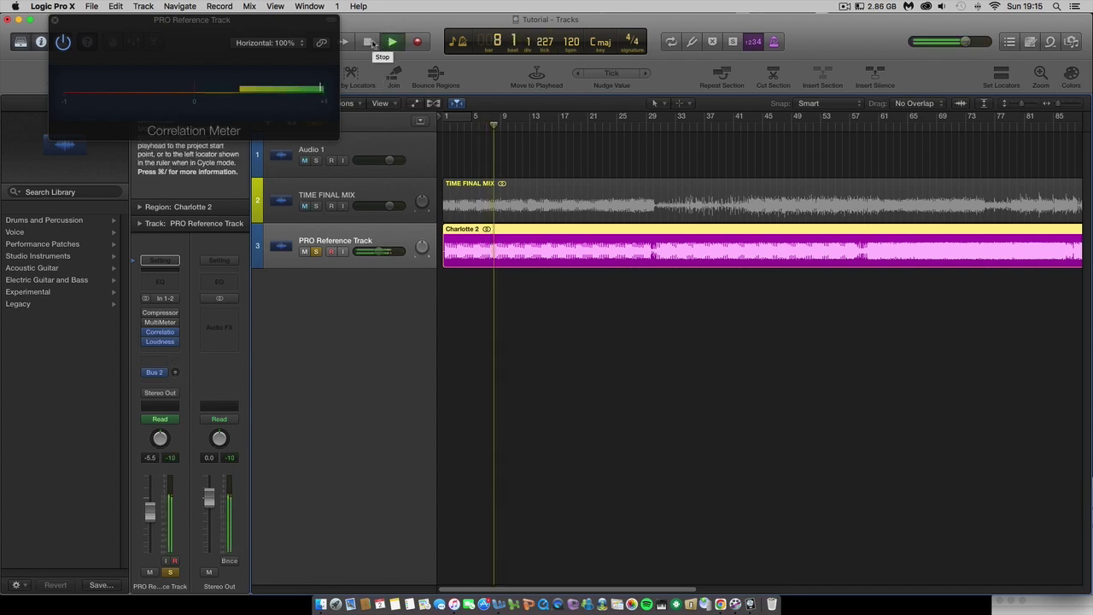
click(370, 43)
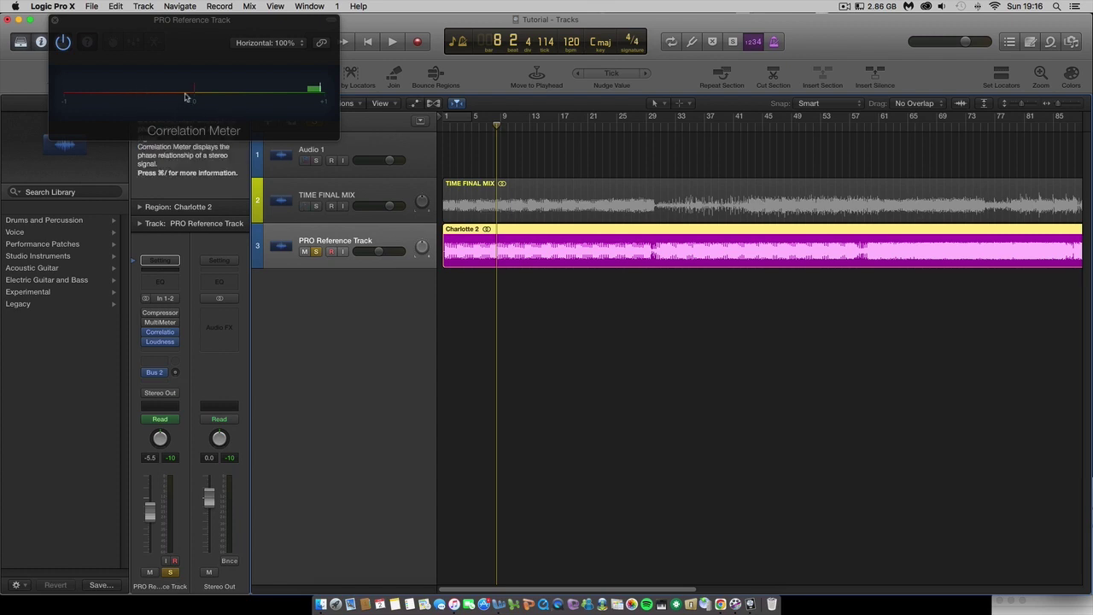
drag(159, 23, 97, 24)
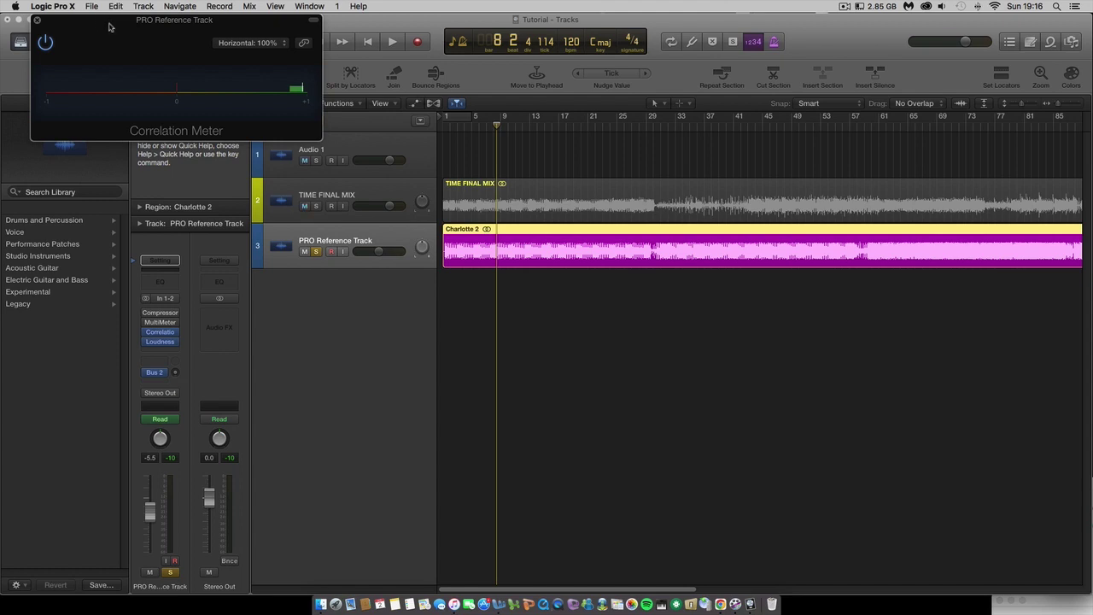
drag(95, 23, 100, 23)
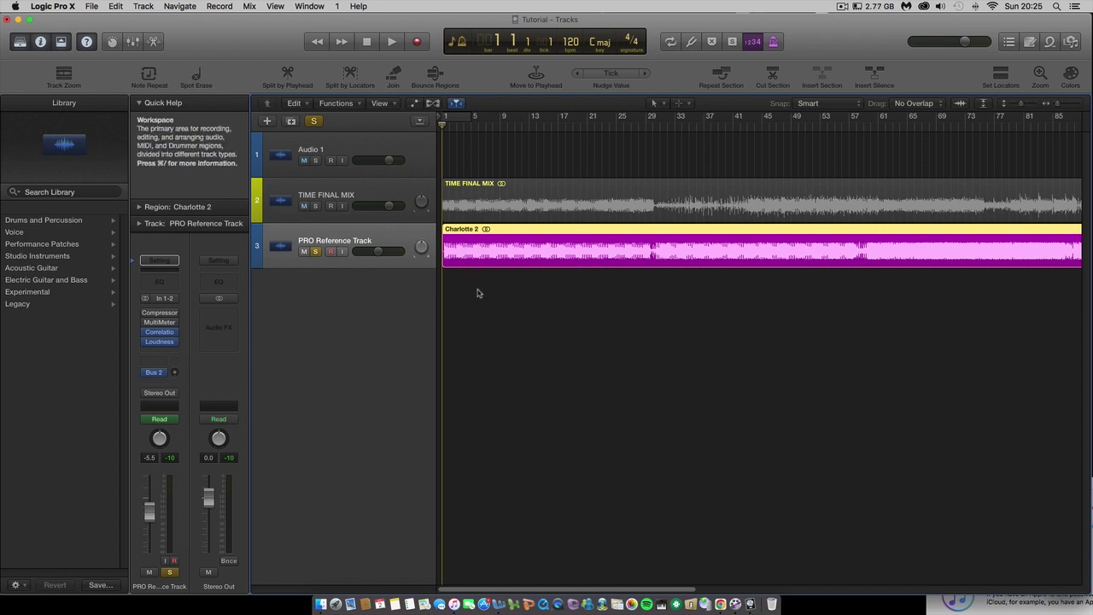
- Insert a stereo Gain plugin after Loudness on the PRO Reference Track and set it to -4.2 dB
click(158, 350)
mouse_move(153, 526)
mouse_move(248, 585)
mouse_move(339, 566)
click(426, 567)
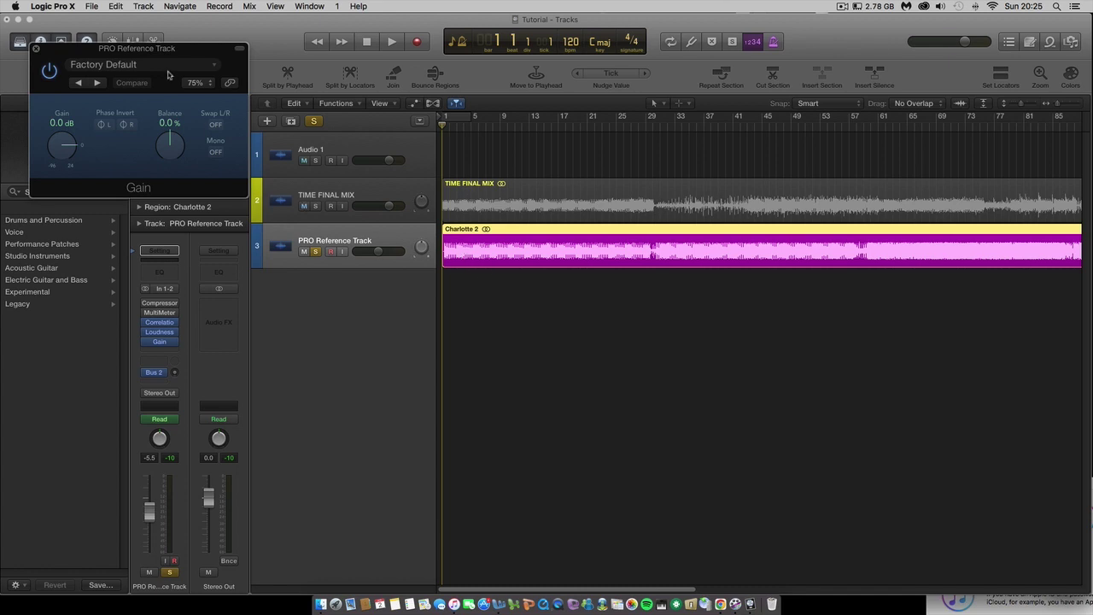
drag(178, 51, 190, 48)
drag(83, 145, 88, 152)
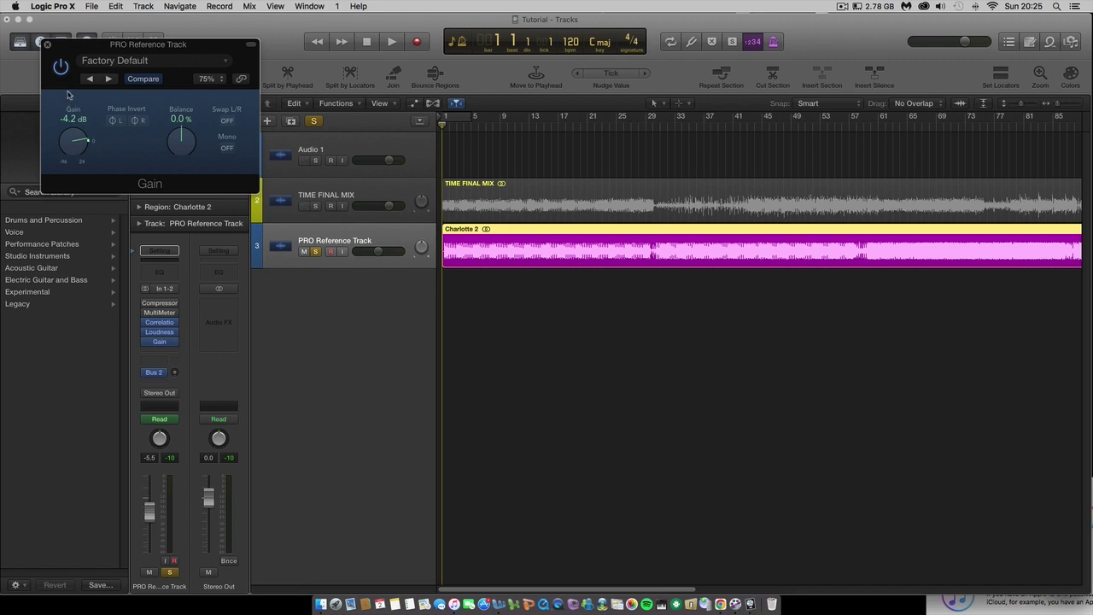
click(47, 45)
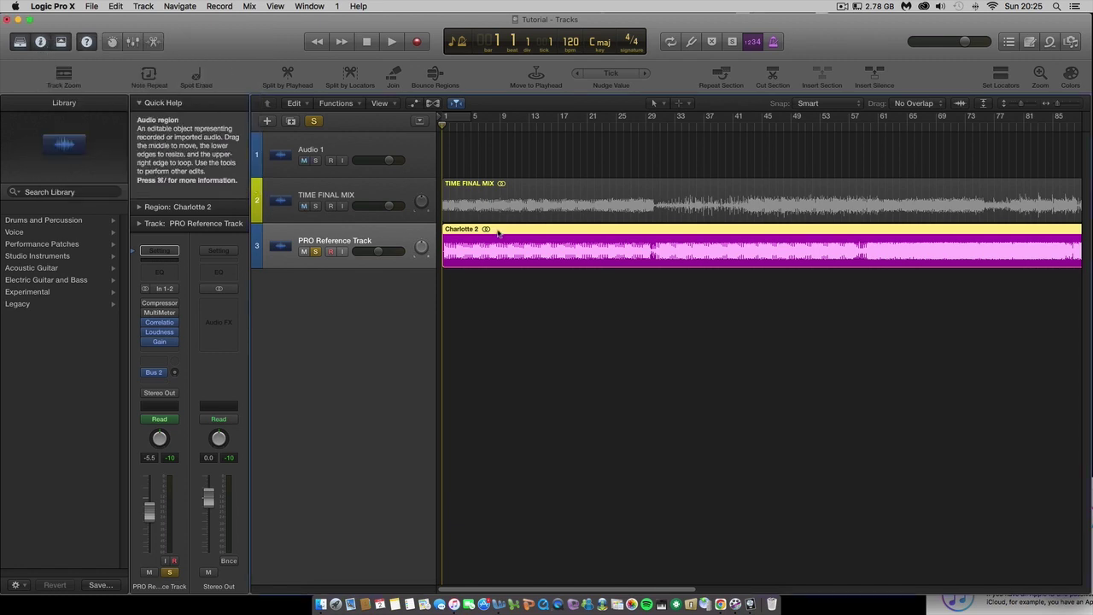